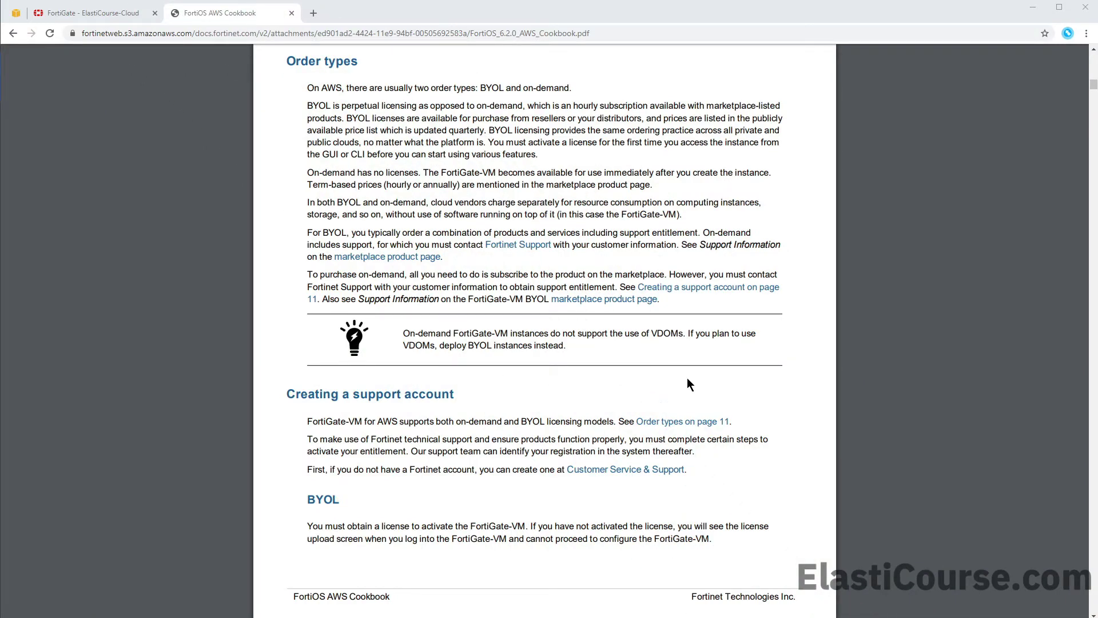
Step: Highlight the cookbook note that on-demand FortiGate-VM instances don't support VDOMs, then clear the highlight
drag(560, 347, 395, 324)
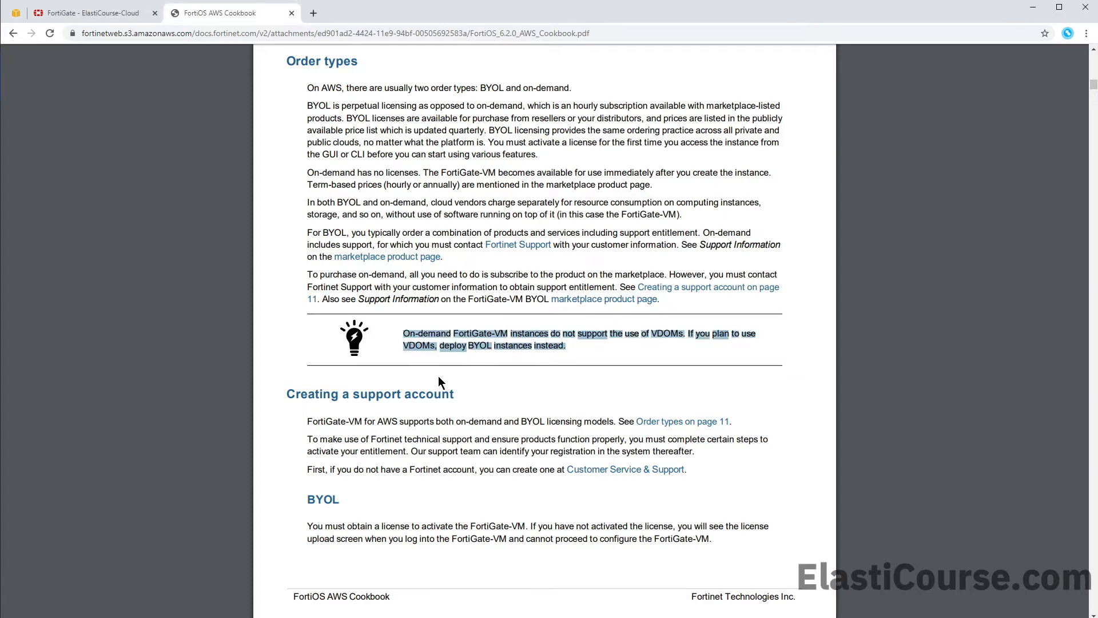
click(578, 372)
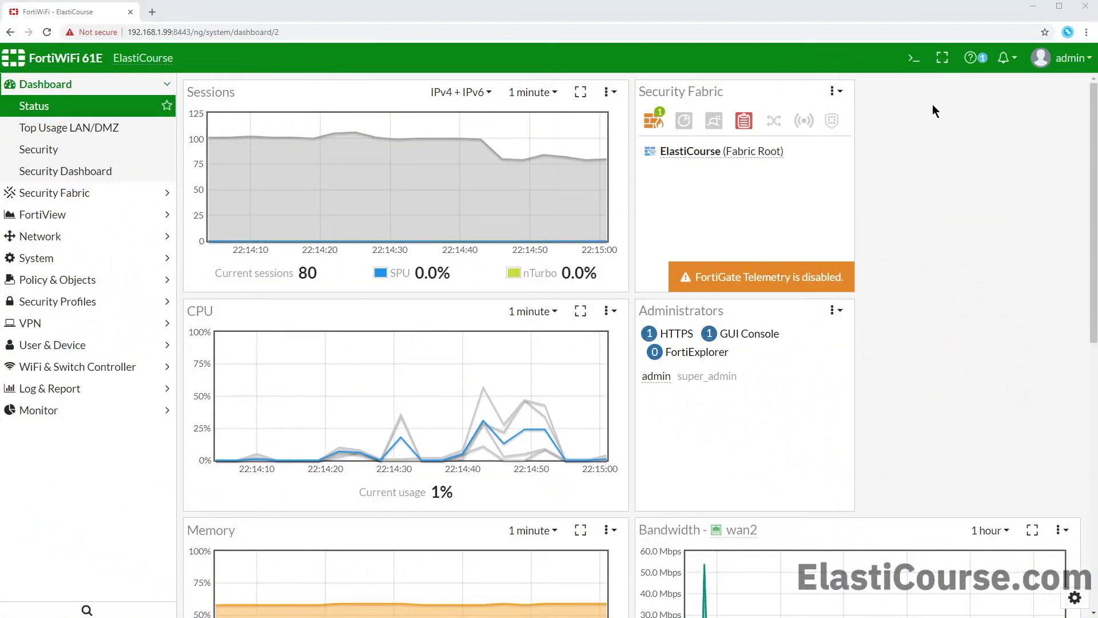
Step: In the CLI Console, set vdom-mode to multi-vdom under config sys global and confirm the logout with y
click(916, 58)
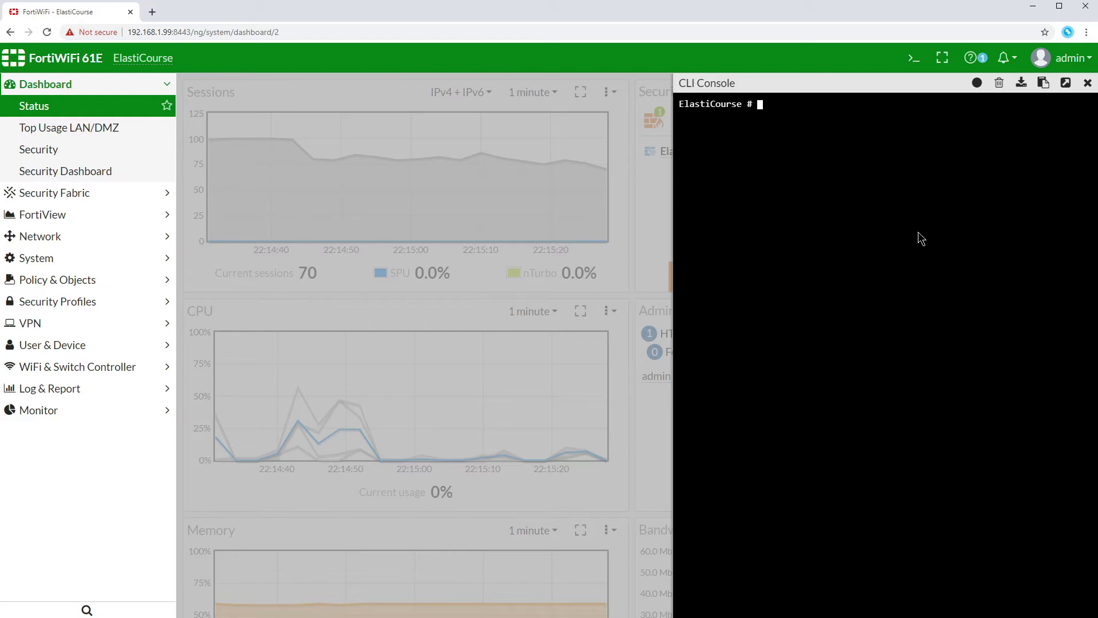
key(Return)
text(config)
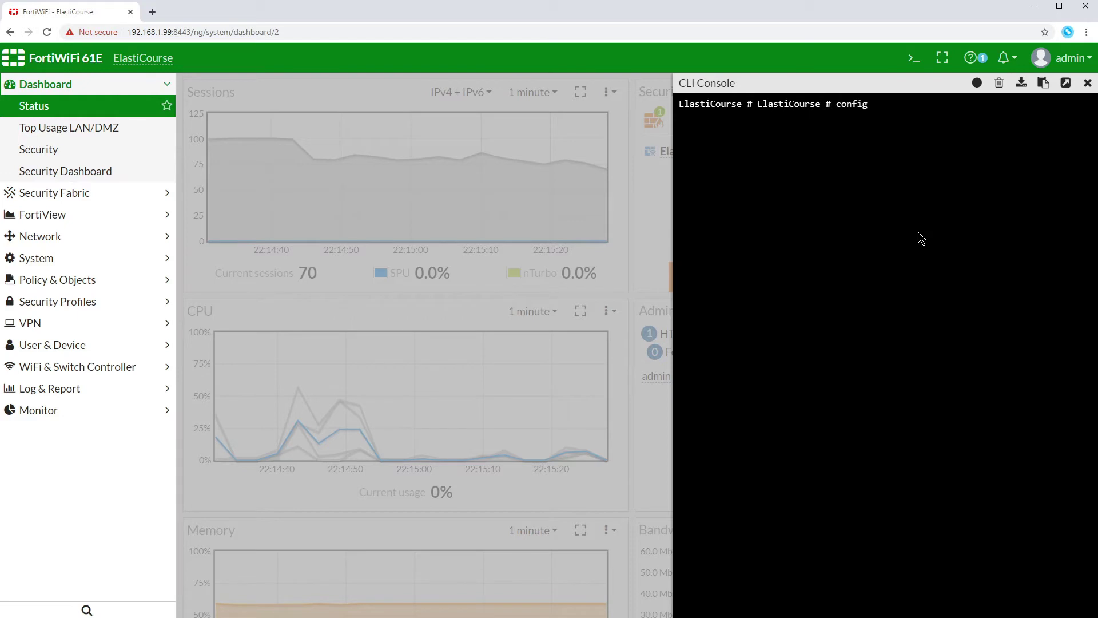
text( sys gl)
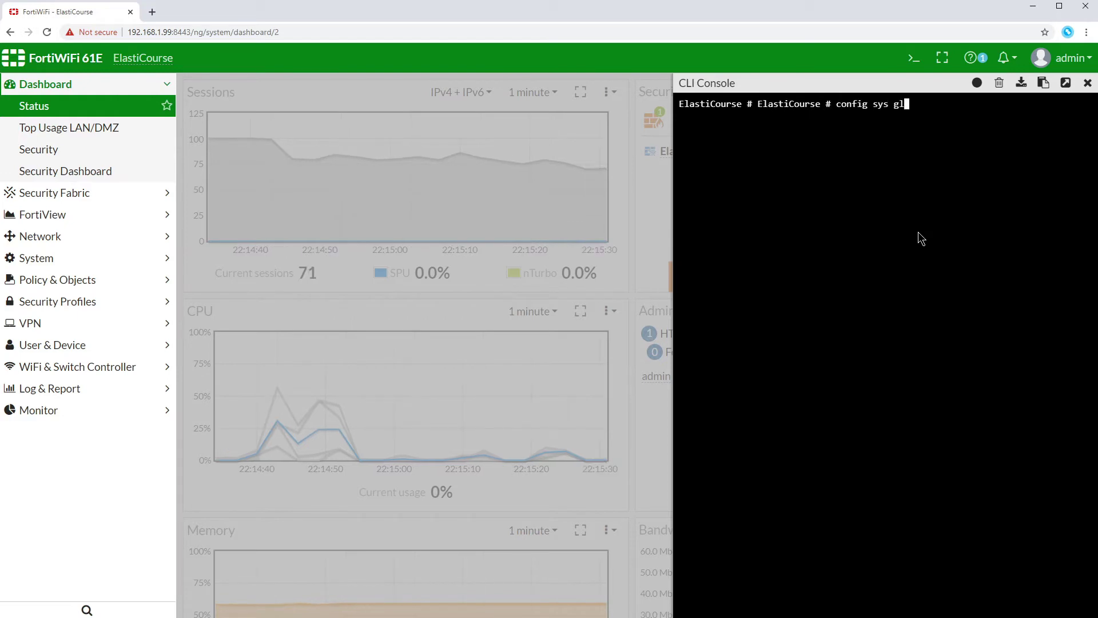
text(obal)
key(Return)
text(s)
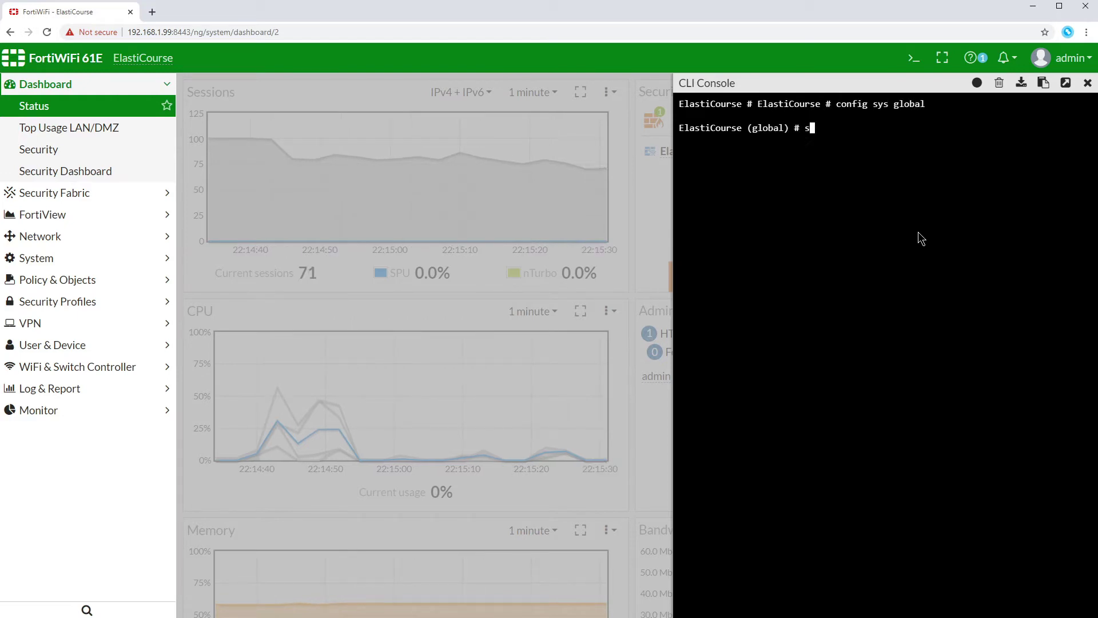
text(et vdom-mode no-vdom)
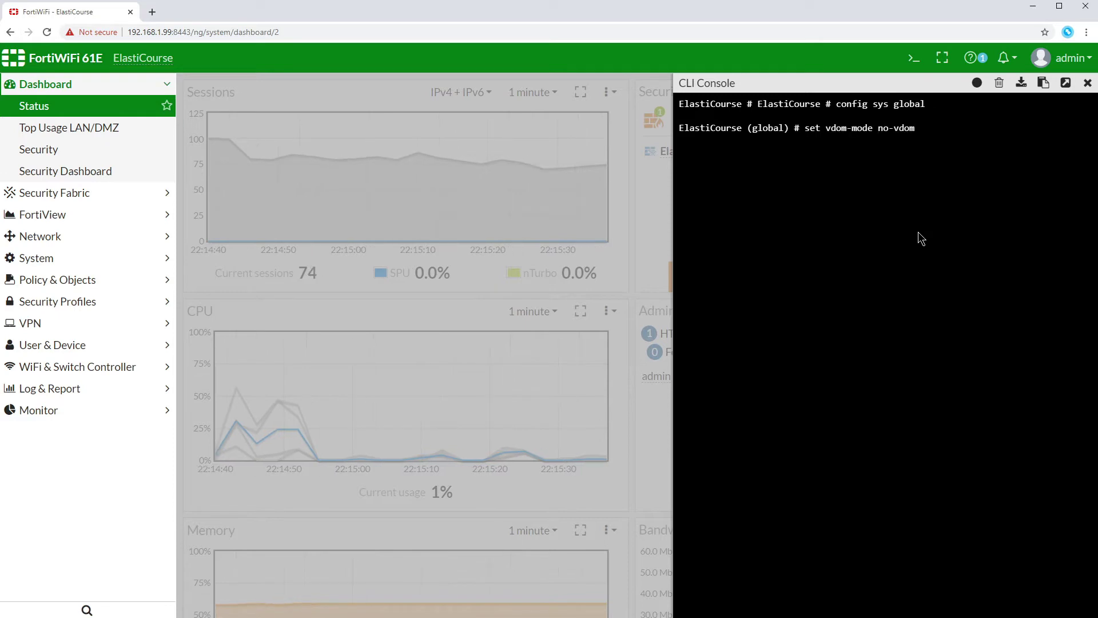
key(Tab)
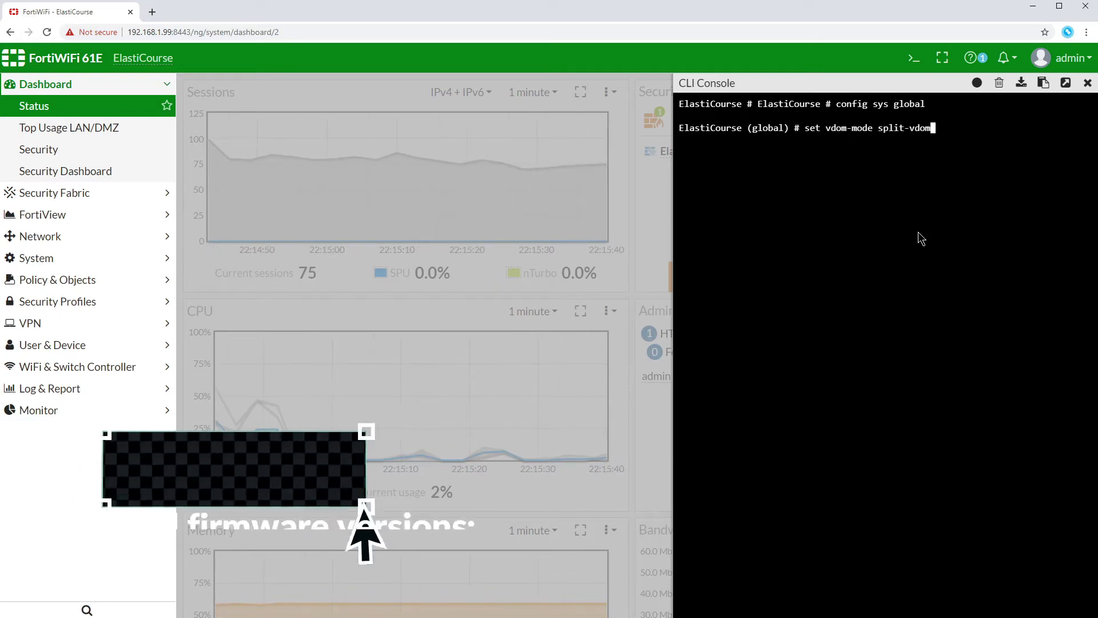
key(Tab)
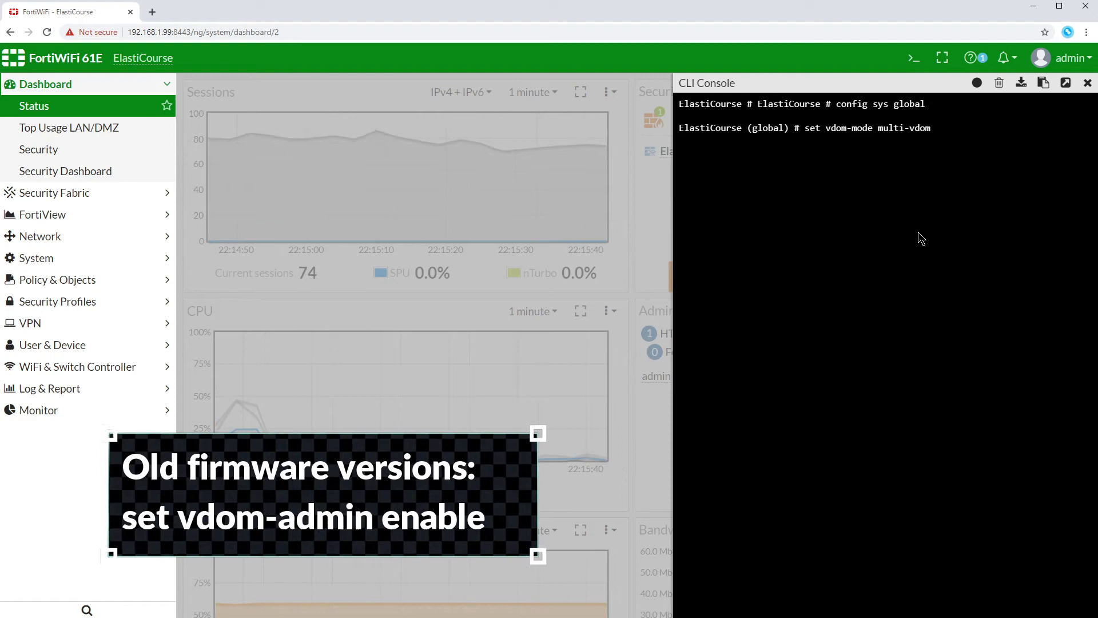
key(Return)
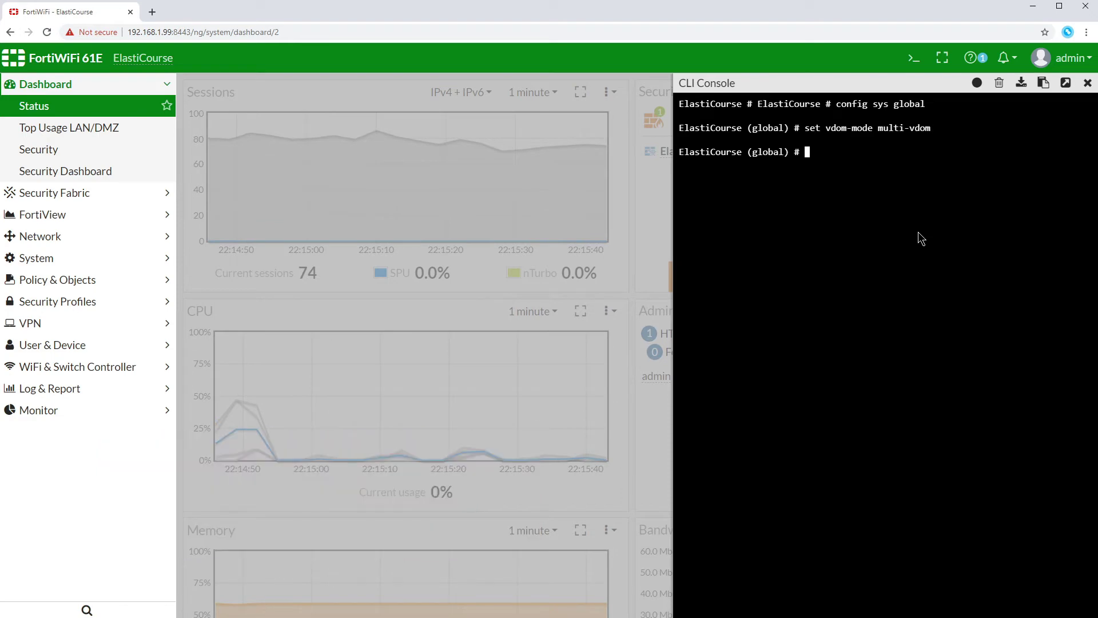
text(en)
key(Return)
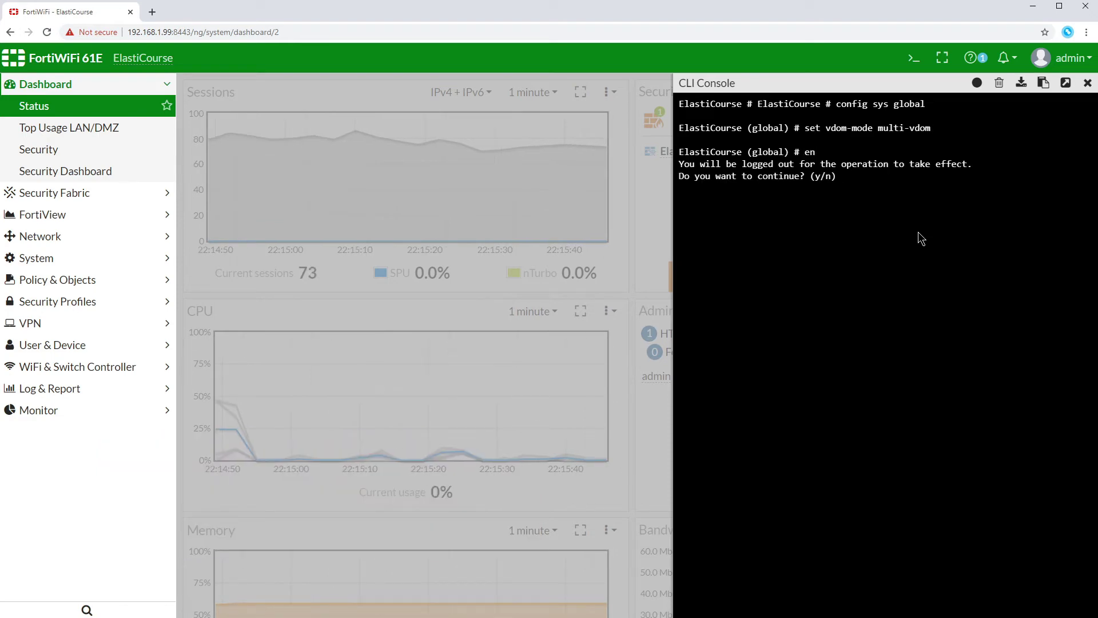
text(y)
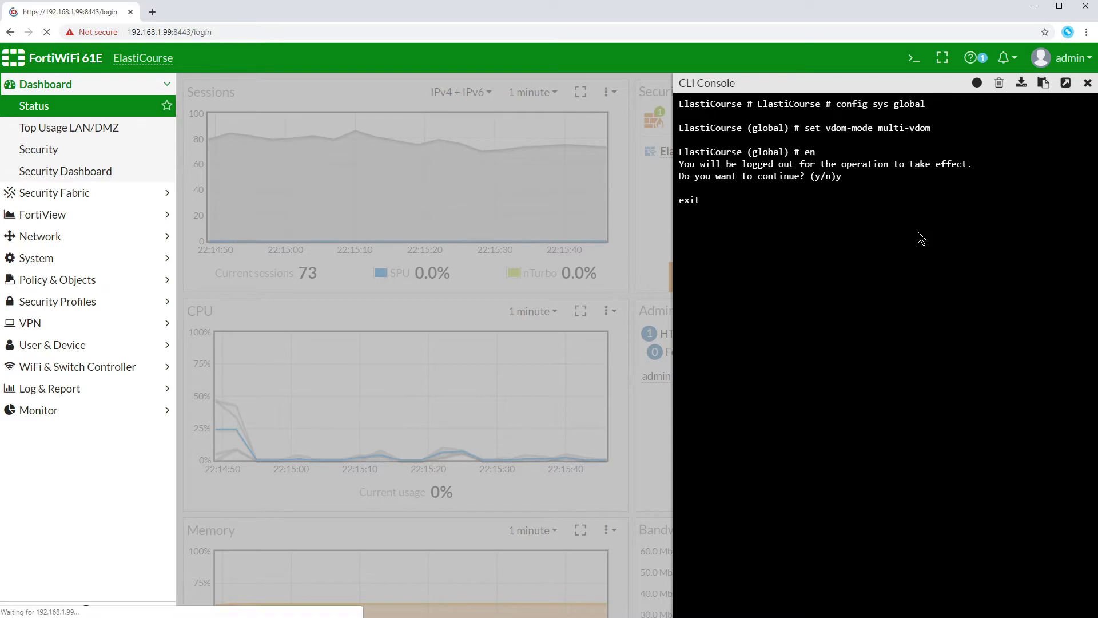
text(admin)
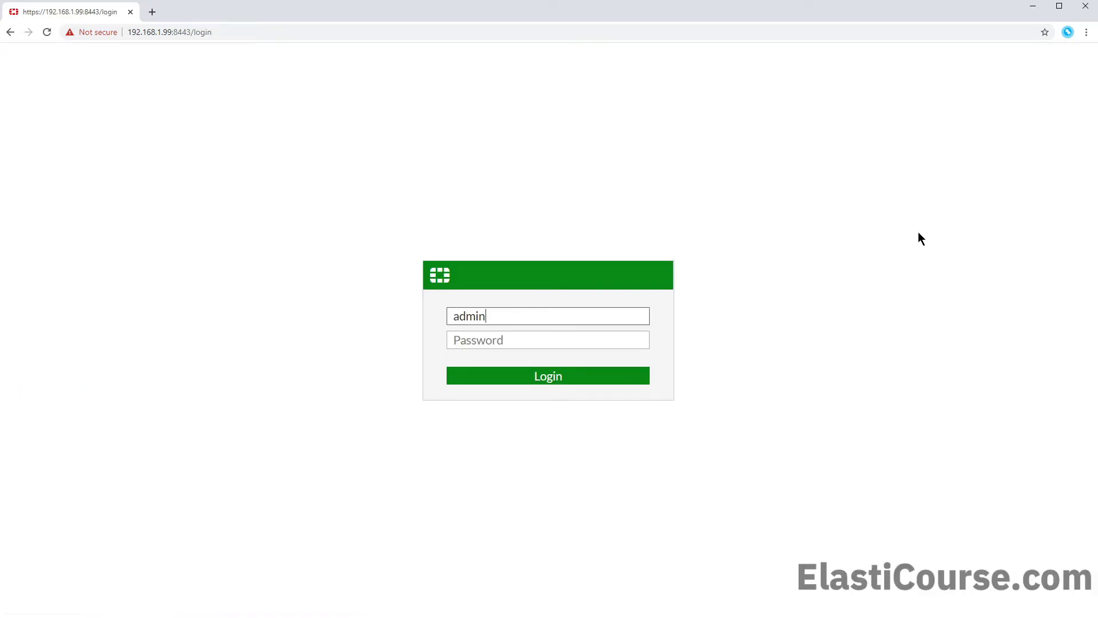
Step: Log back in with the admin password and check the VDOM dropdown lists Global and root
key(Tab)
text(*********)
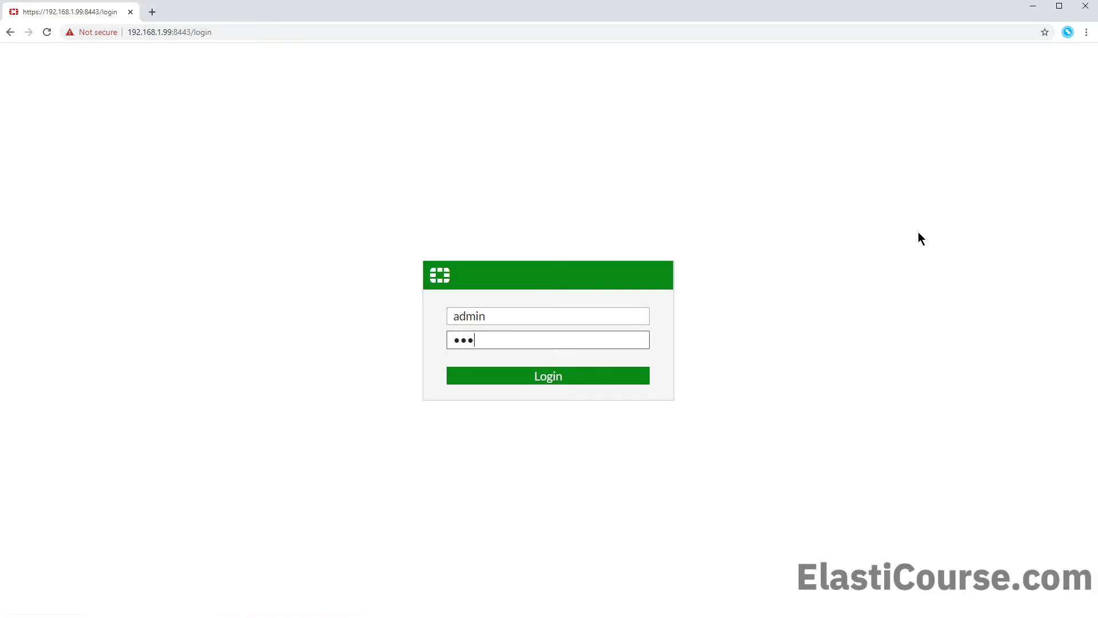
key(Return)
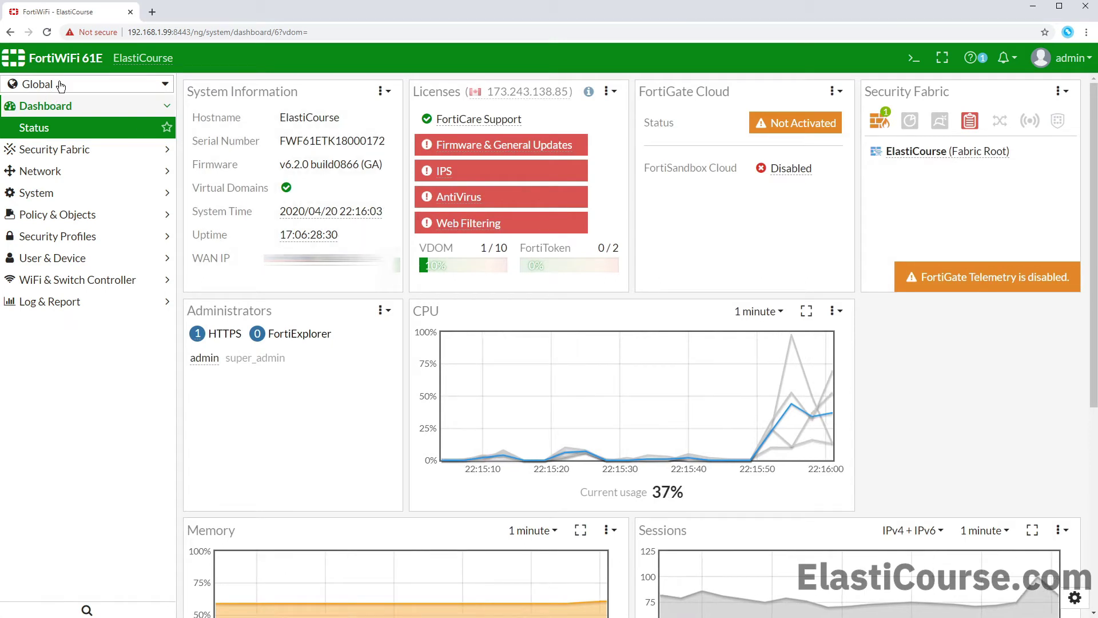
click(62, 87)
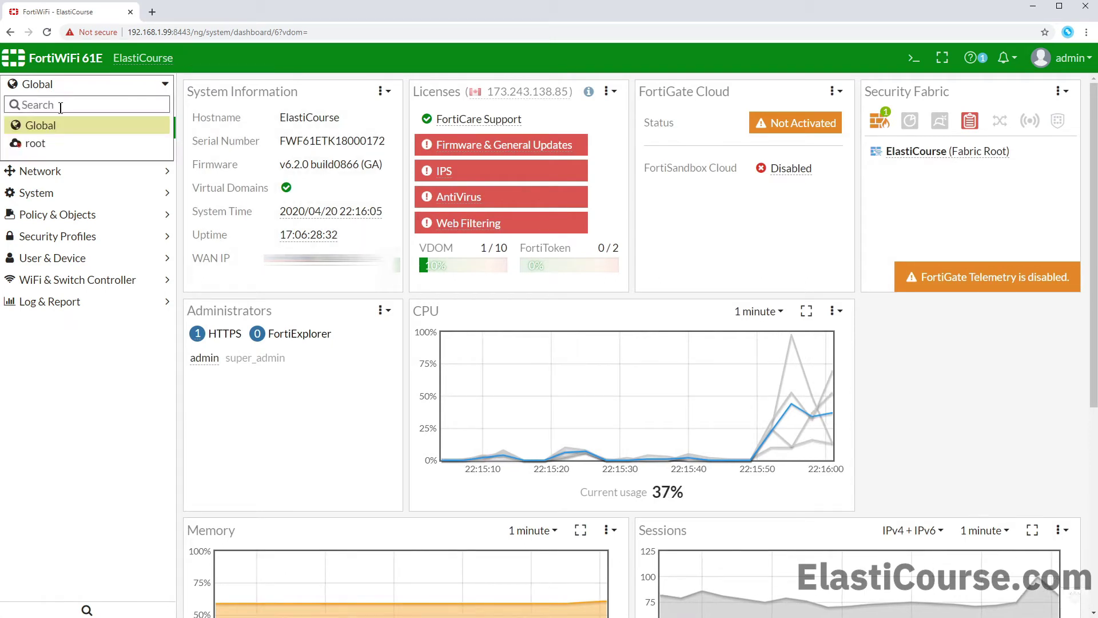
click(95, 375)
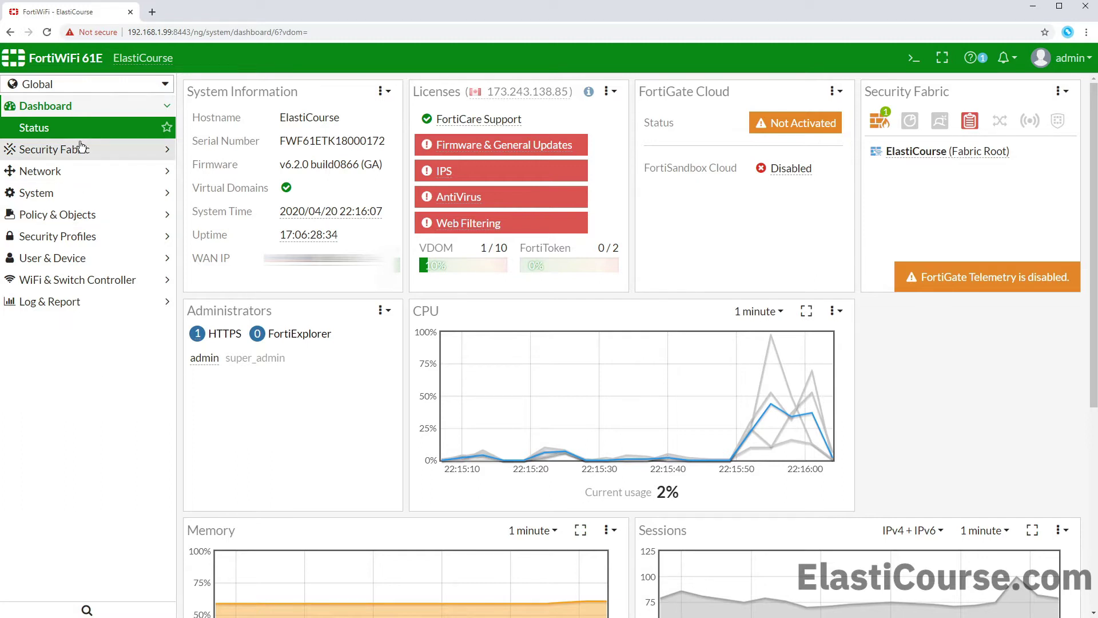
Step: Show Network > Interfaces with the VDOM selector switched to root
click(74, 215)
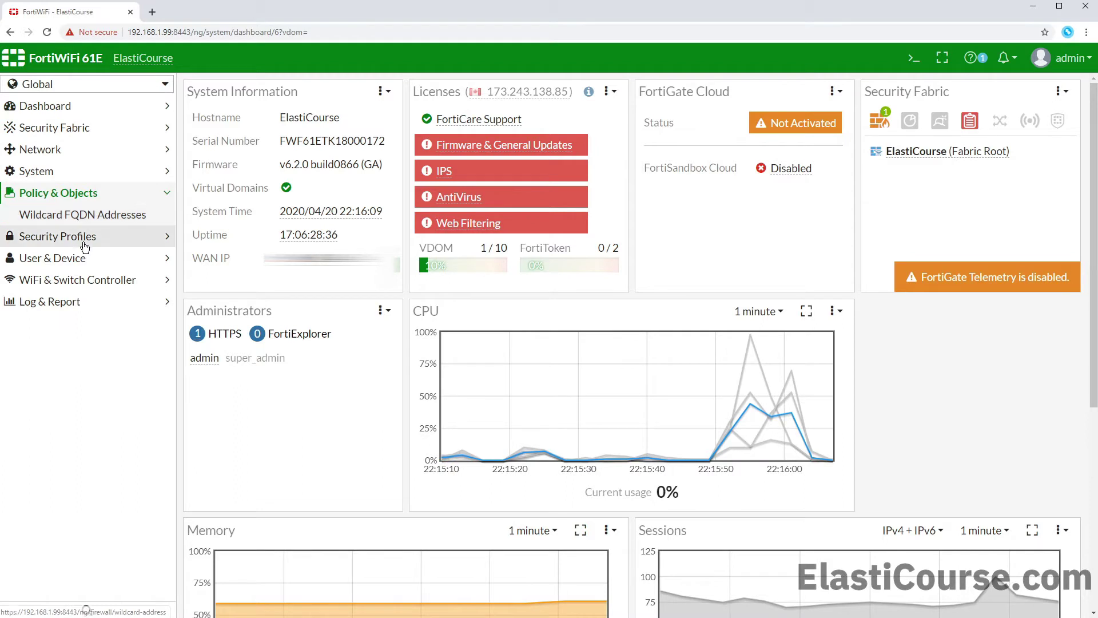
click(63, 148)
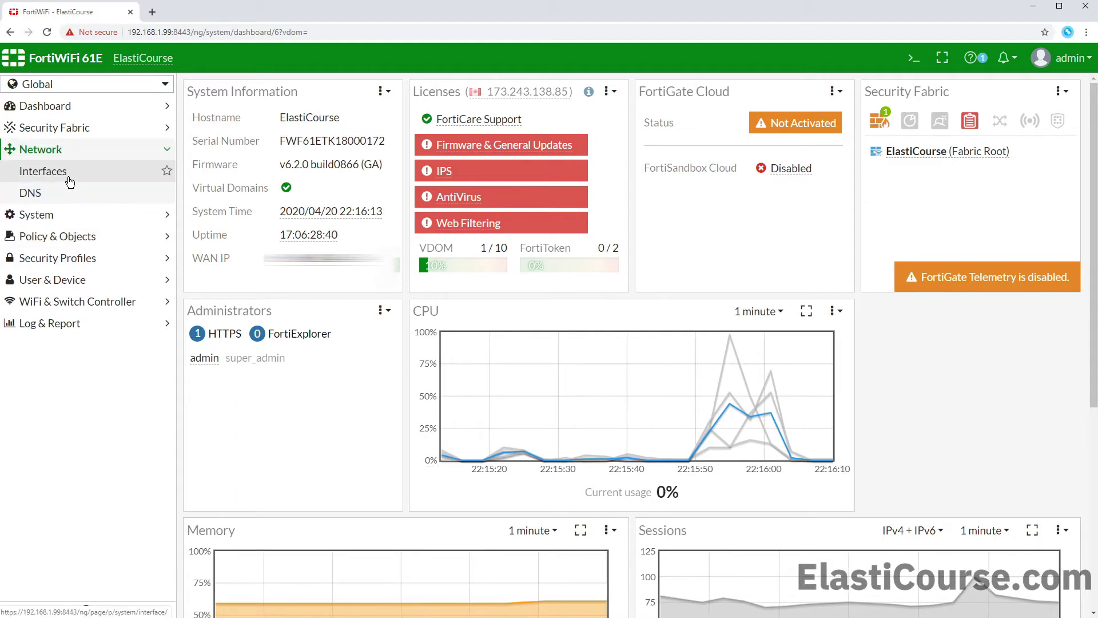
click(70, 181)
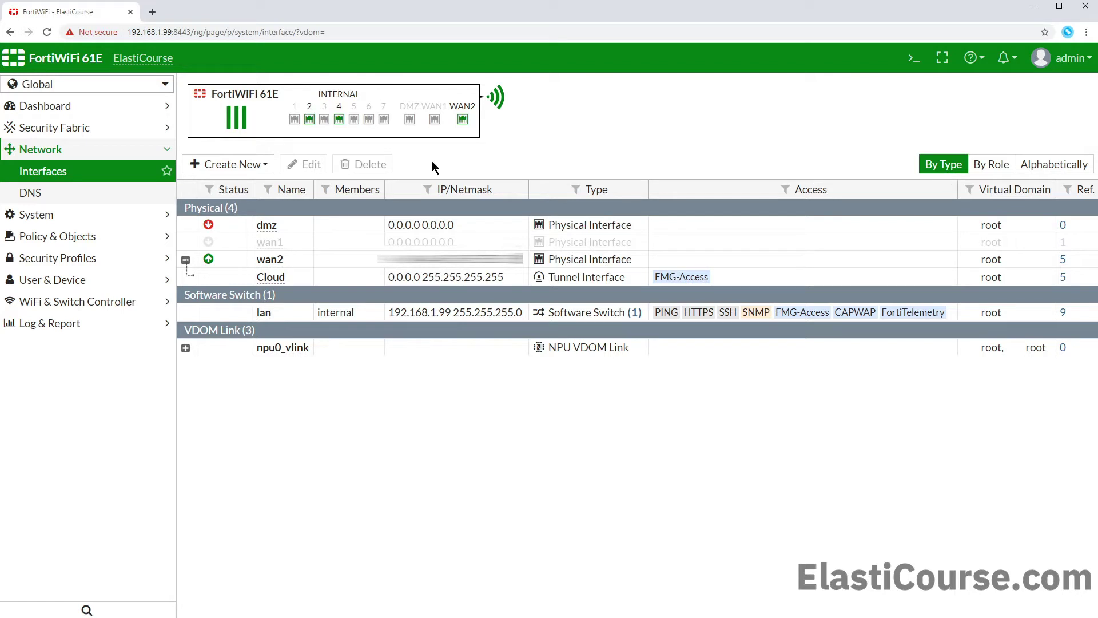
click(138, 86)
click(55, 146)
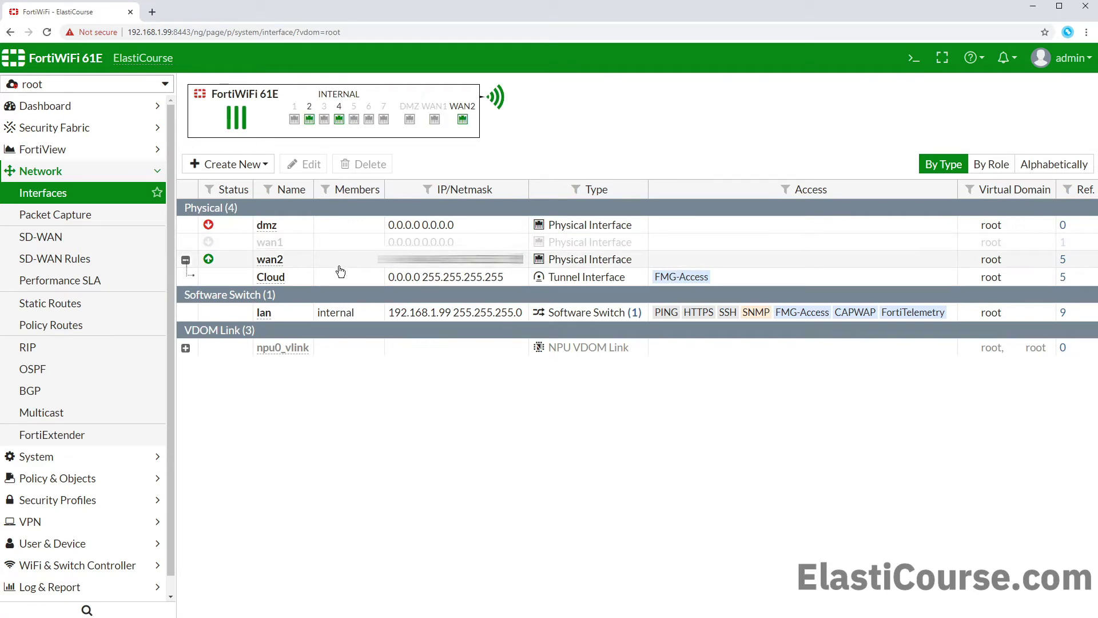
Step: Review root's IPv4 policies and IPsec tunnels, expanding the Local-Policies and Custom groups
click(82, 478)
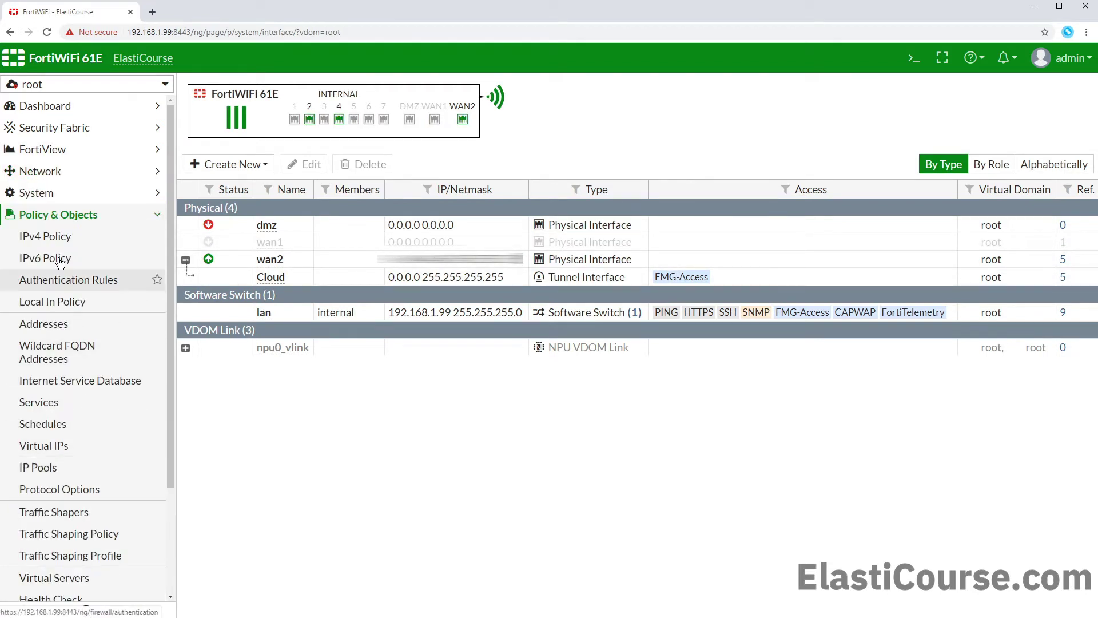
click(56, 237)
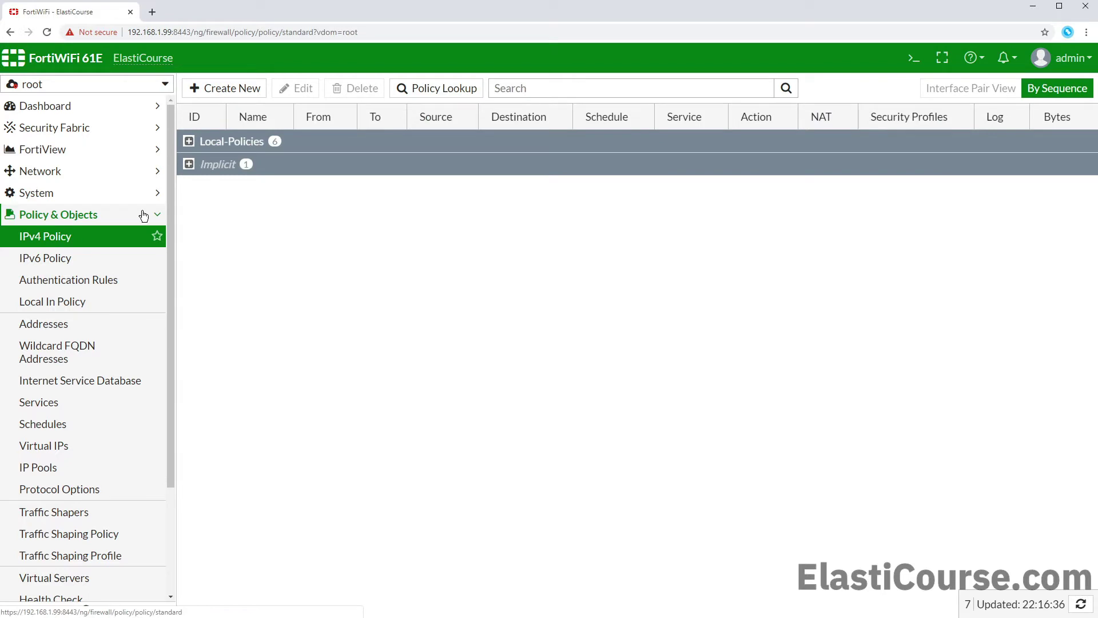
click(188, 143)
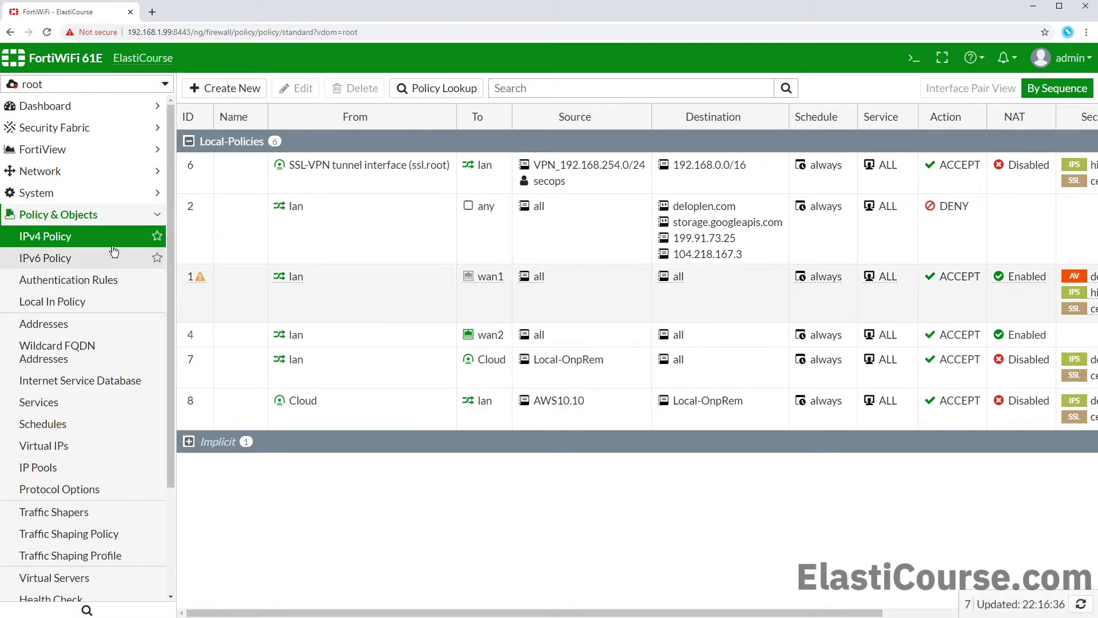
click(100, 222)
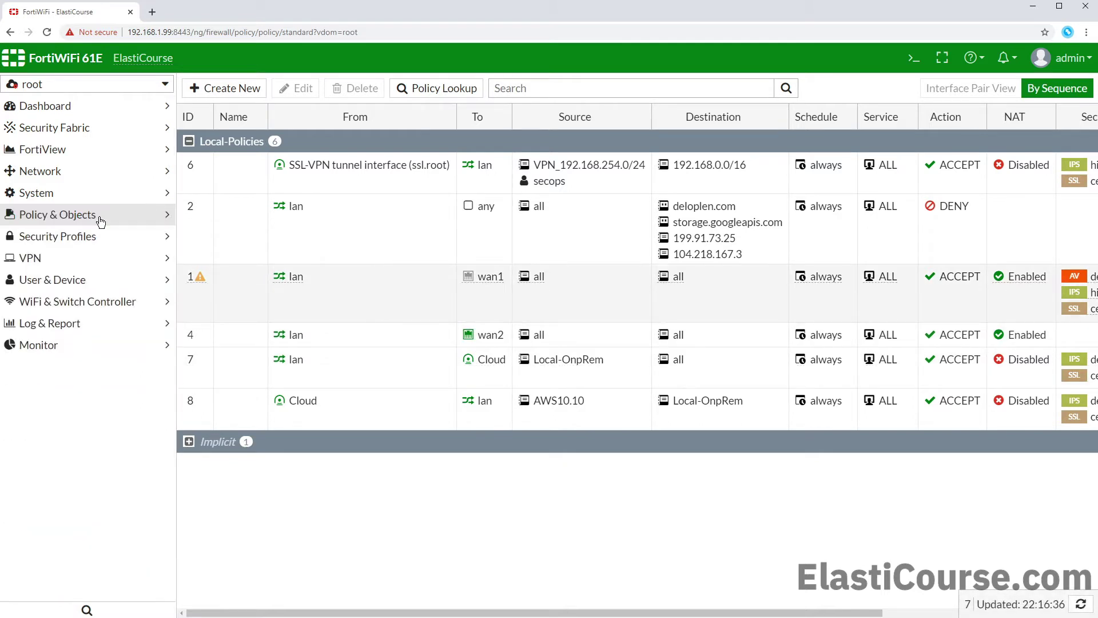
click(76, 262)
click(57, 302)
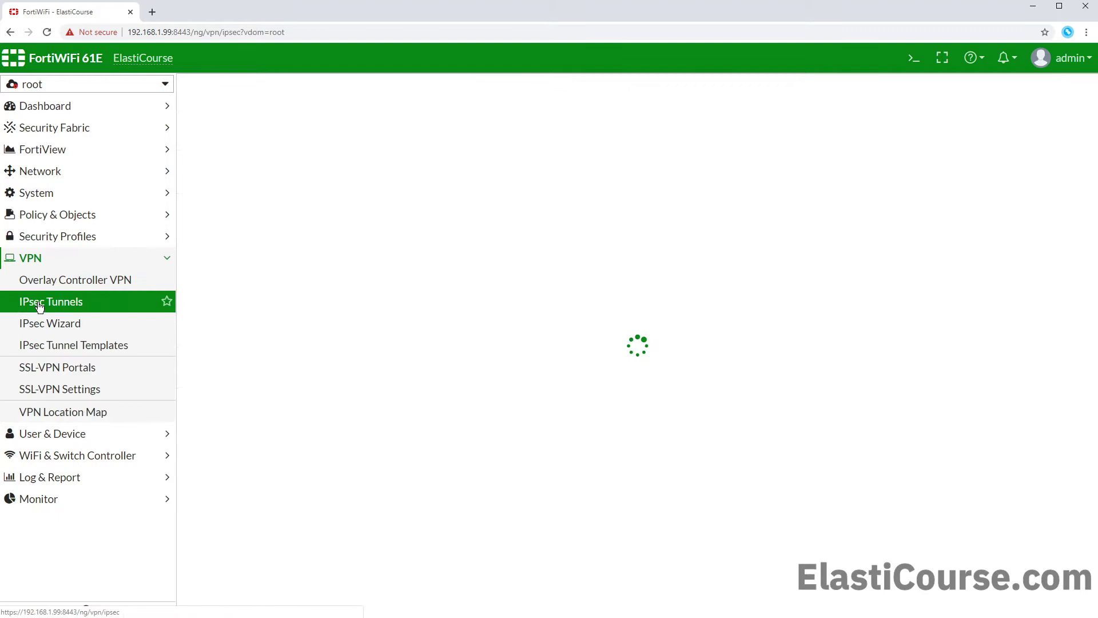
click(189, 141)
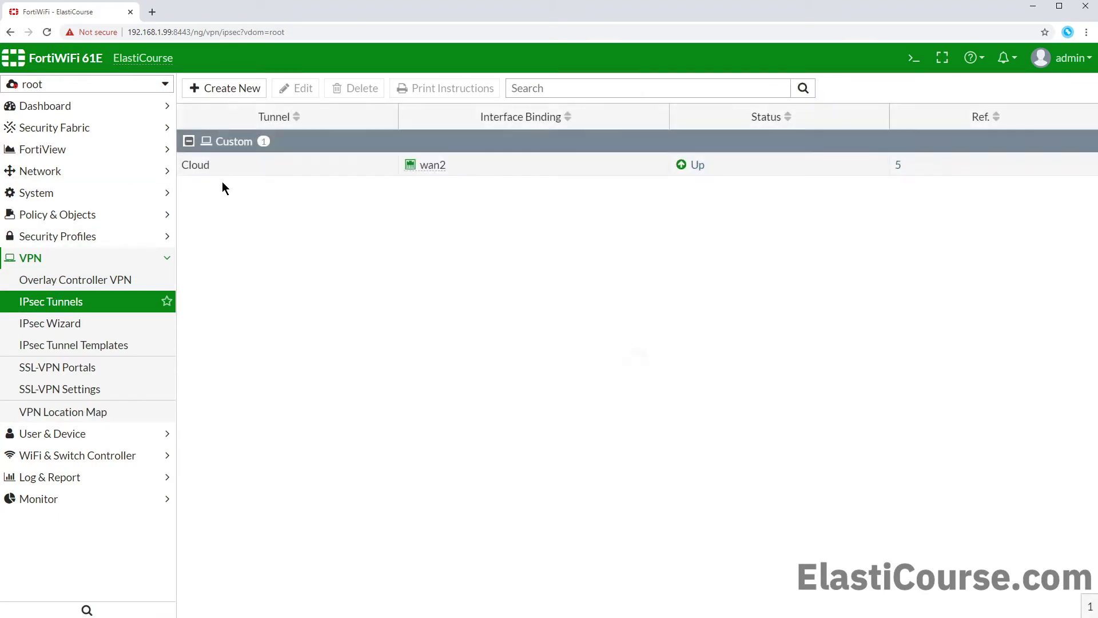
Step: Switch the VDOM selector to Global and list the virtual domains under System > VDOM
click(52, 193)
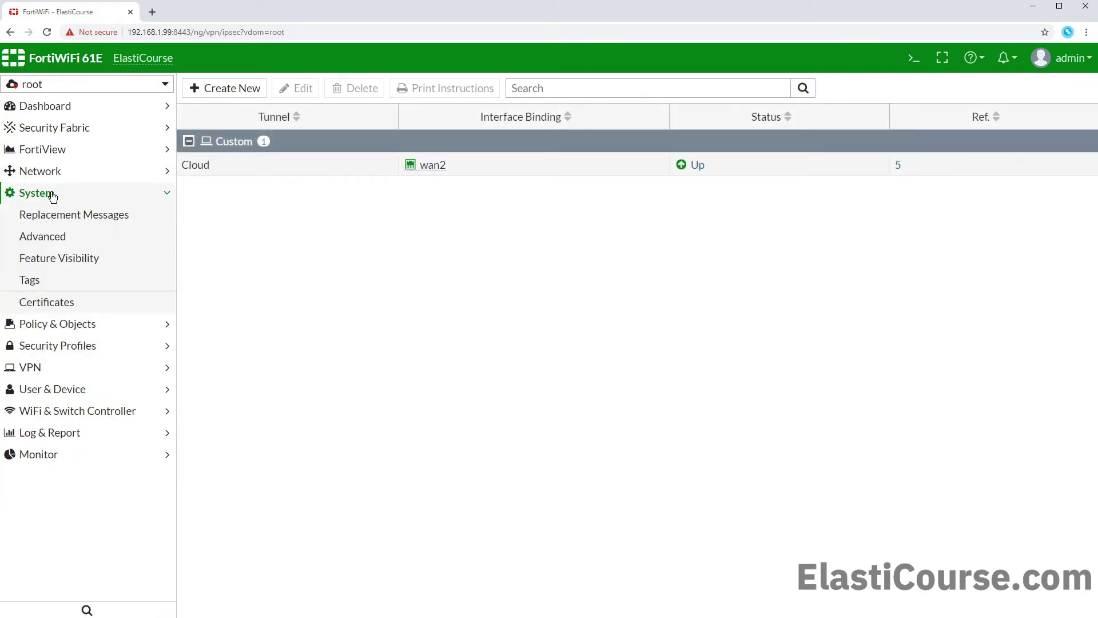
click(68, 84)
click(56, 126)
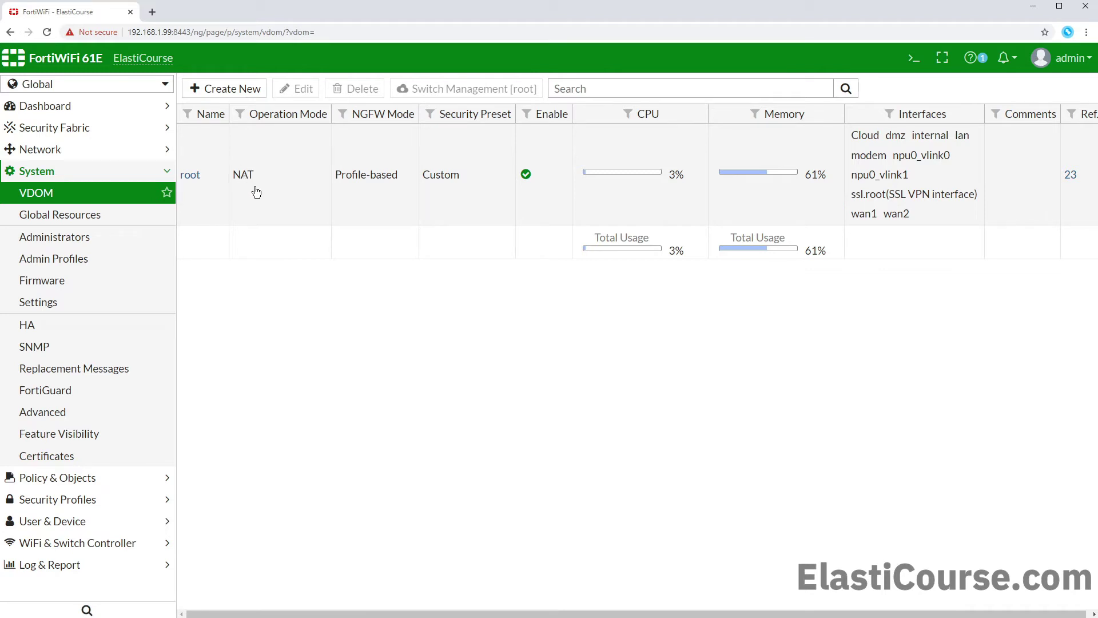
Step: Create a new VDOM named Internet and select its row in the VDOM list
click(226, 91)
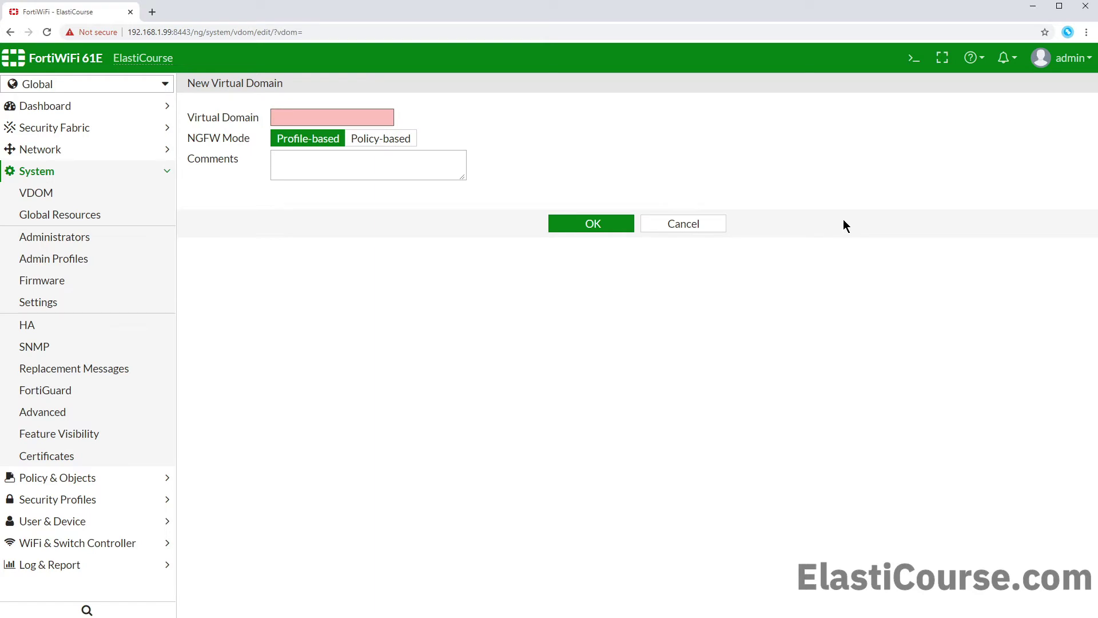
text(Internet)
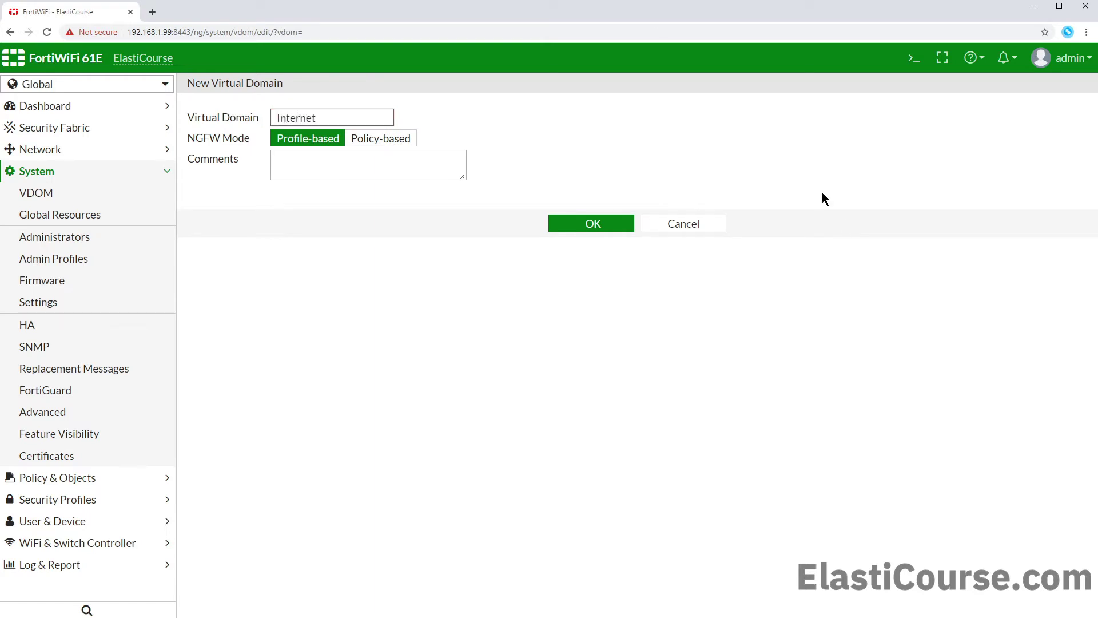
click(592, 225)
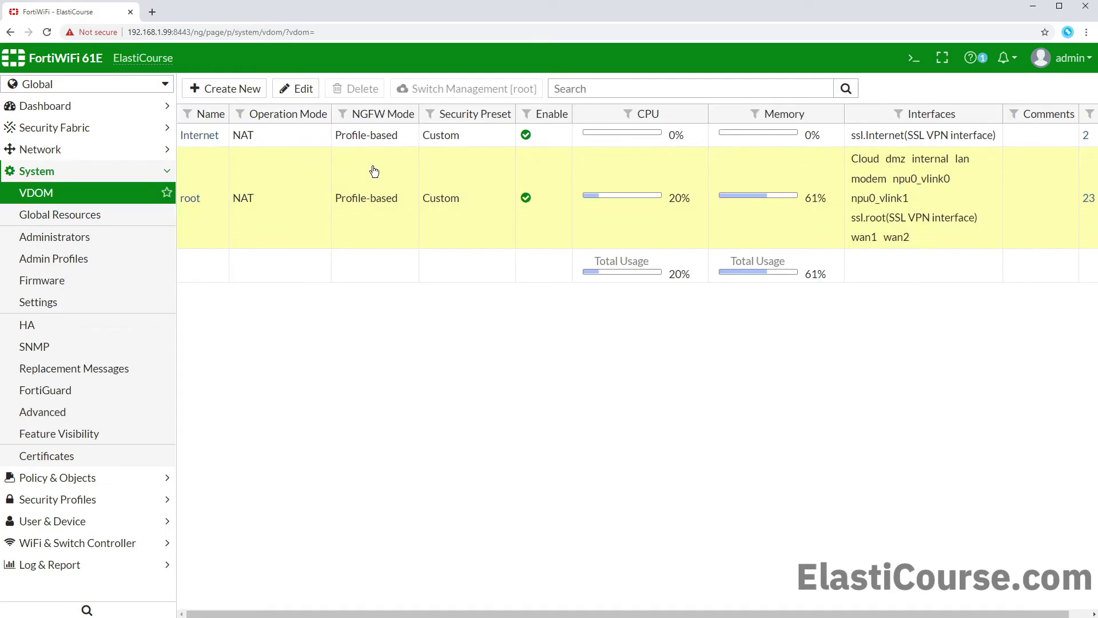
click(309, 138)
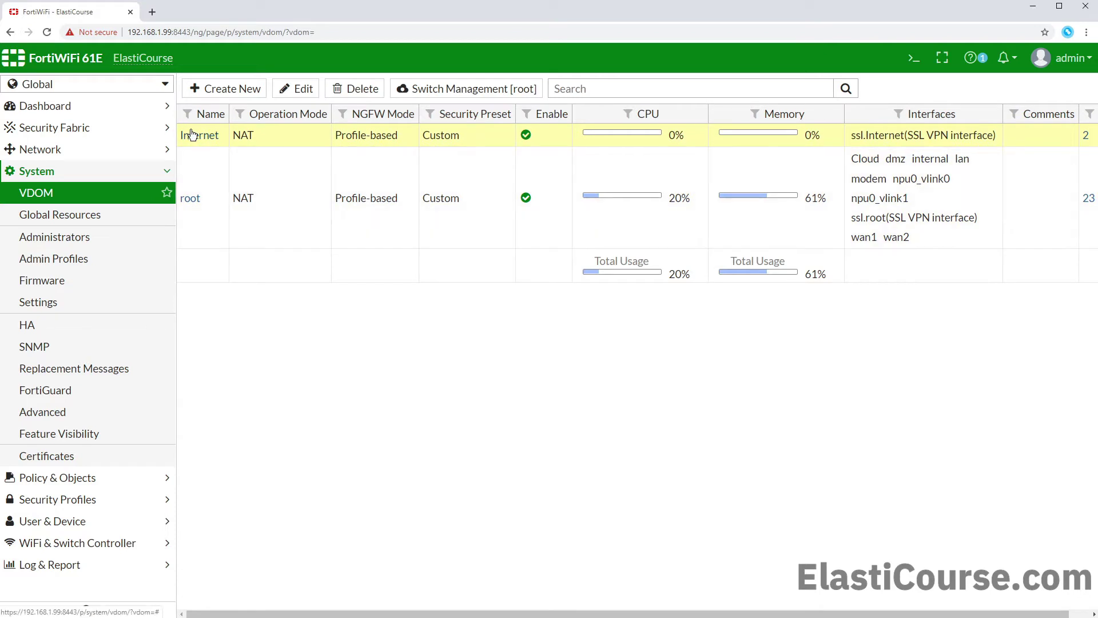
Step: Enter the Internet VDOM and confirm its Interfaces list is empty and IPv4 Policy holds only the implicit policy
click(191, 141)
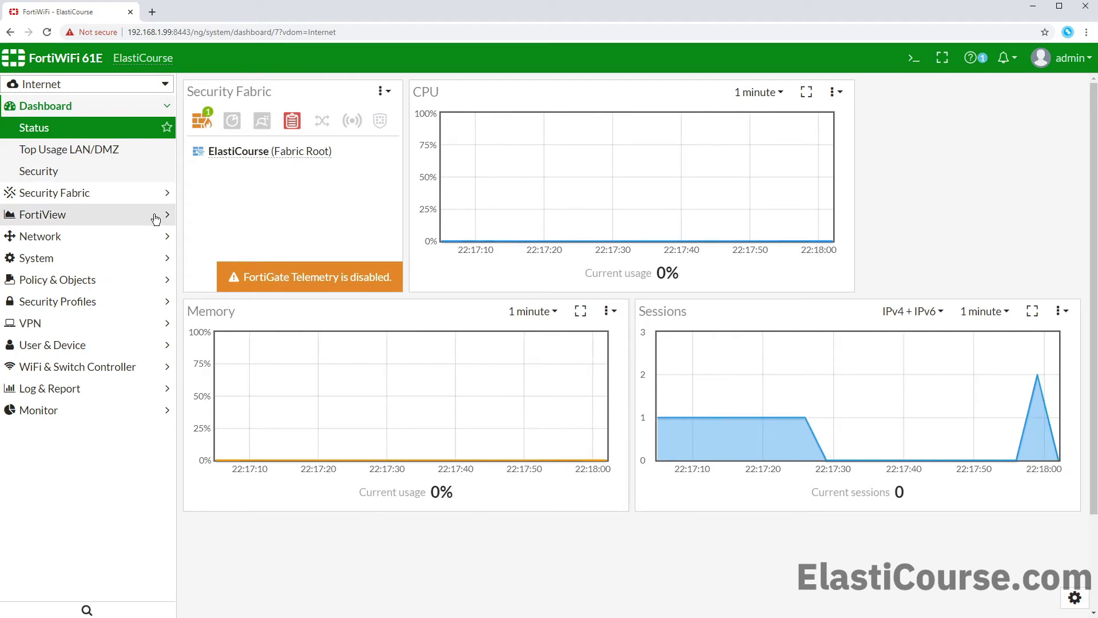
click(76, 243)
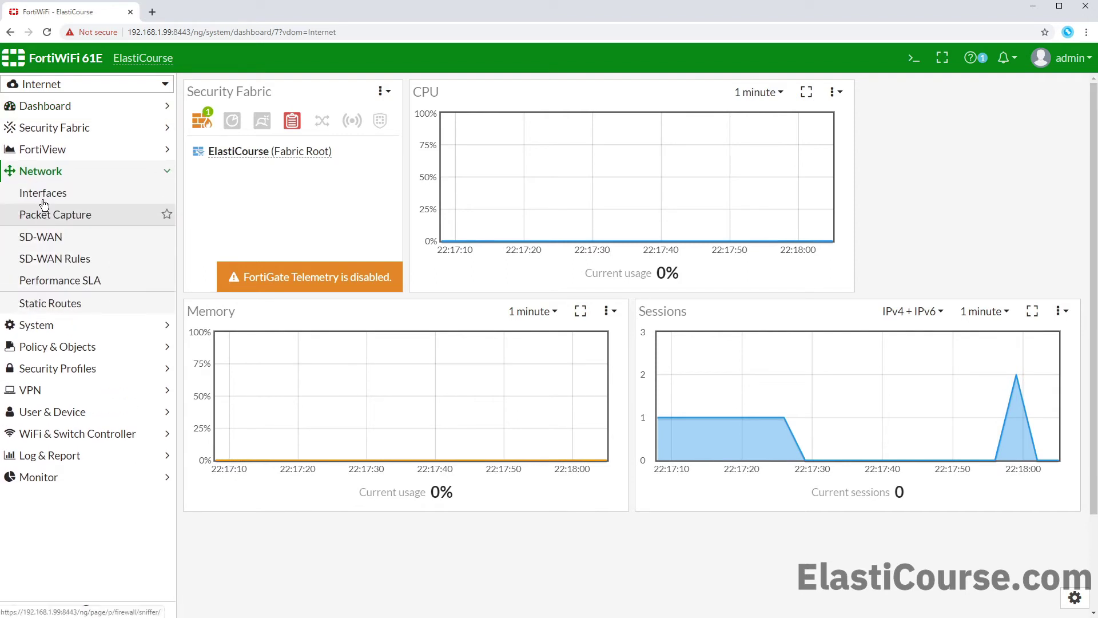
click(69, 194)
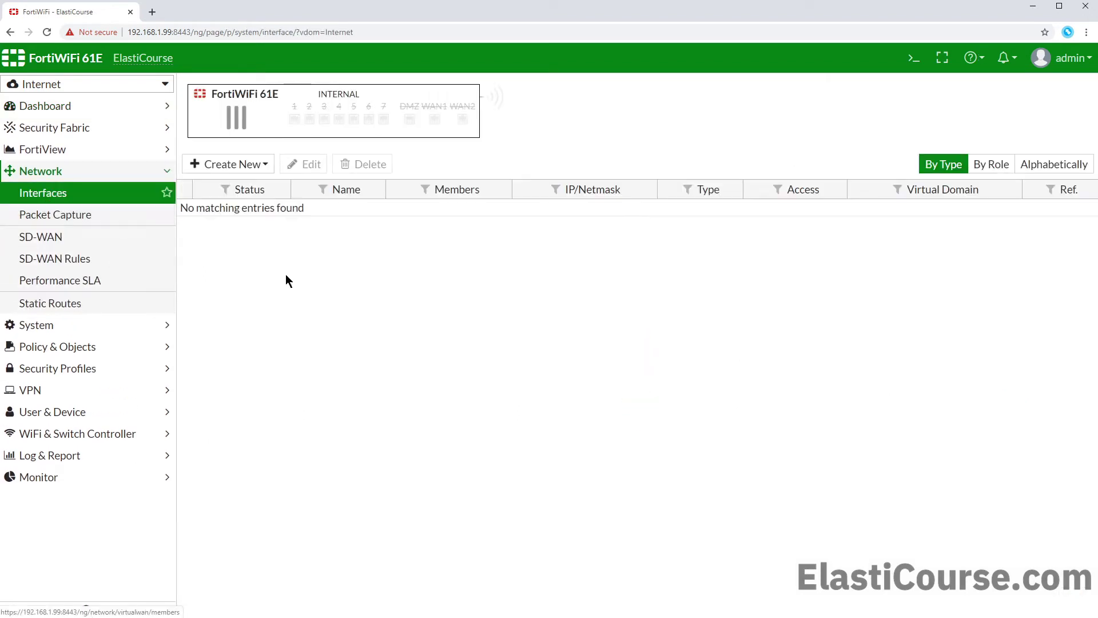
click(121, 348)
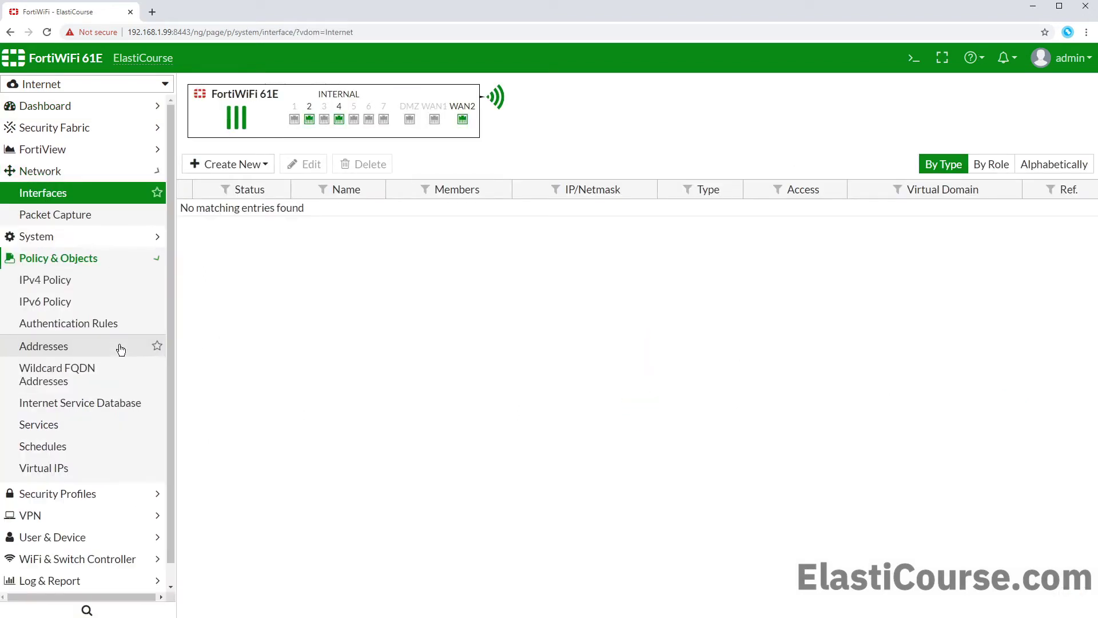
click(68, 237)
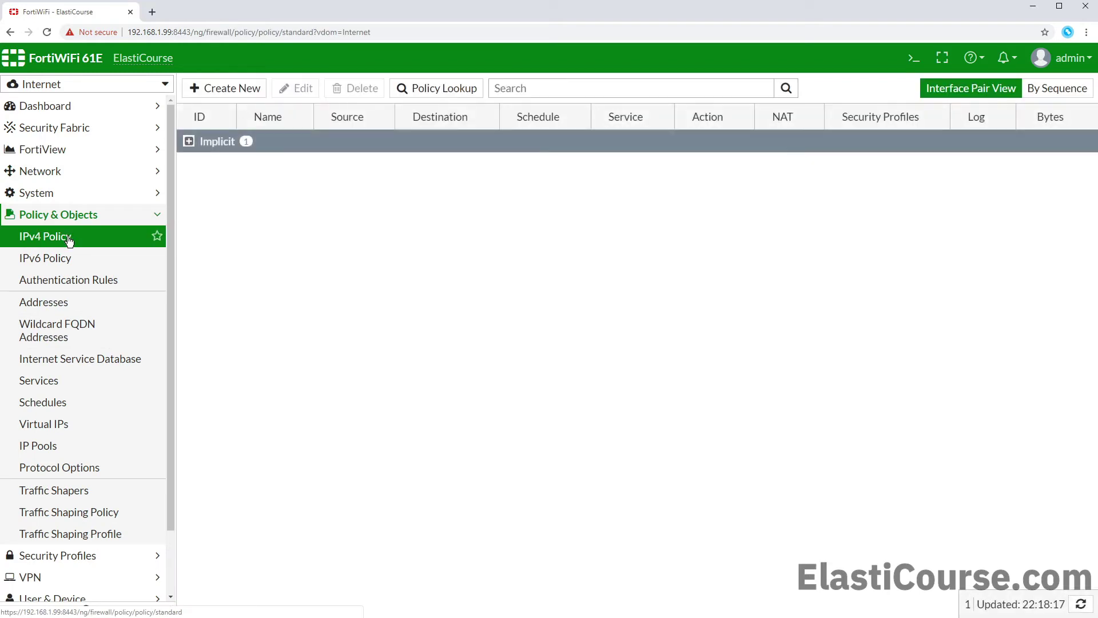
scroll(86, 340, down, 1)
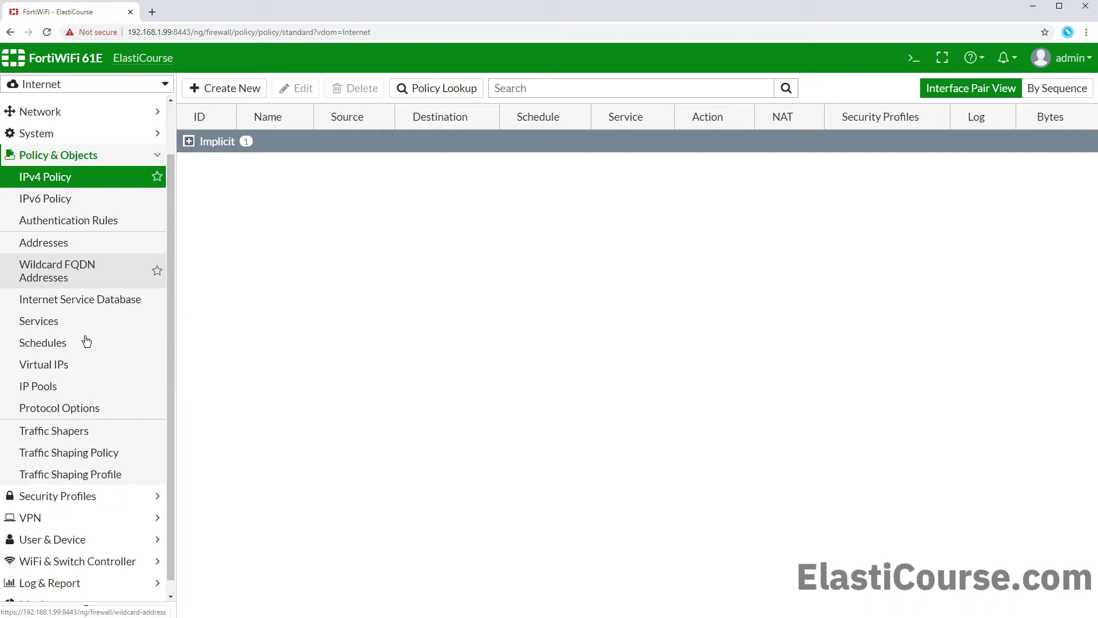
scroll(86, 342, down, 1)
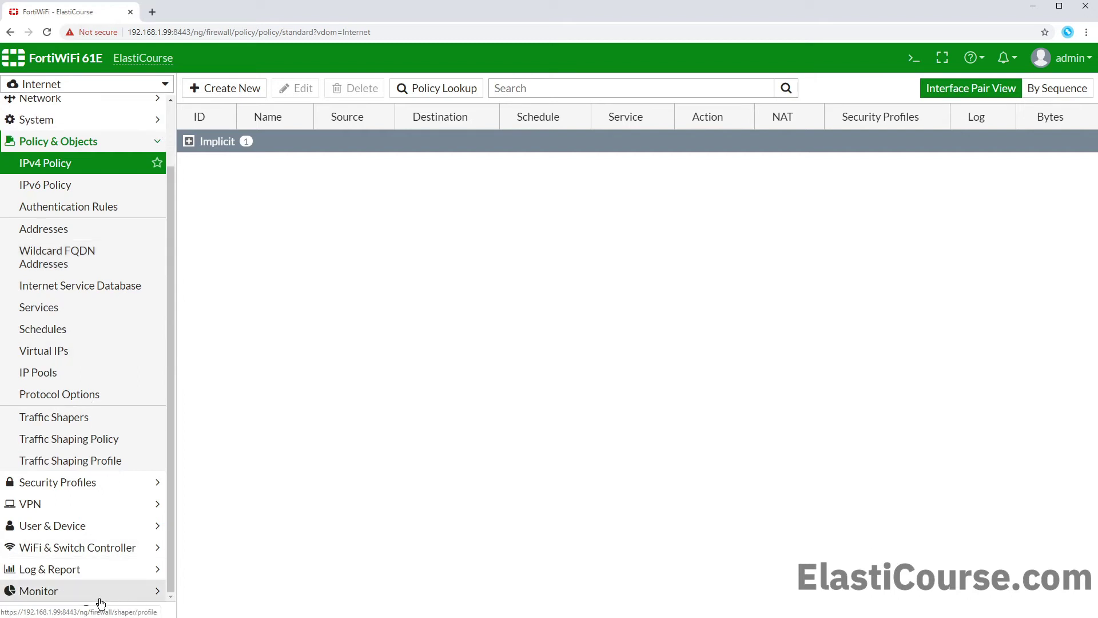
click(94, 595)
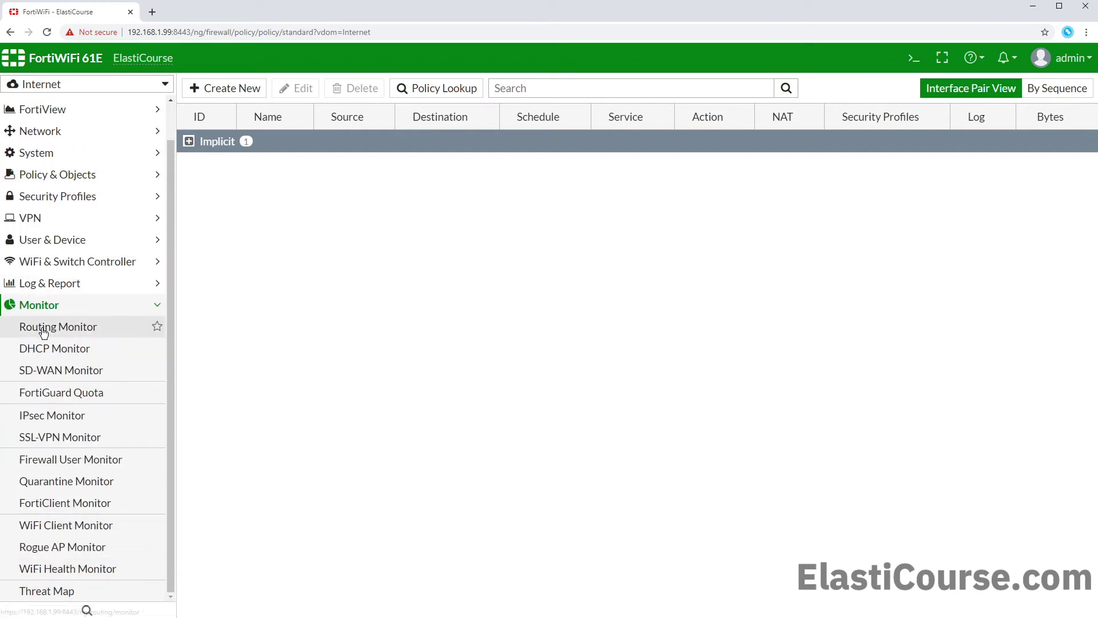
Step: Open the Routing Monitor and expand the IPv6 group showing the ::1/128 connected route
click(41, 326)
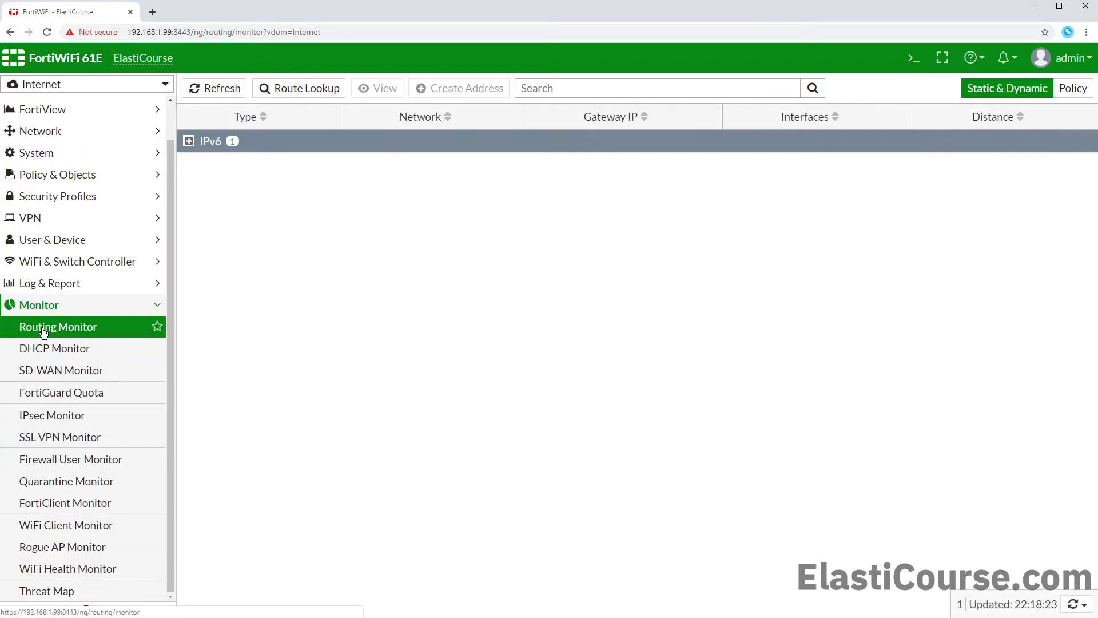
click(192, 143)
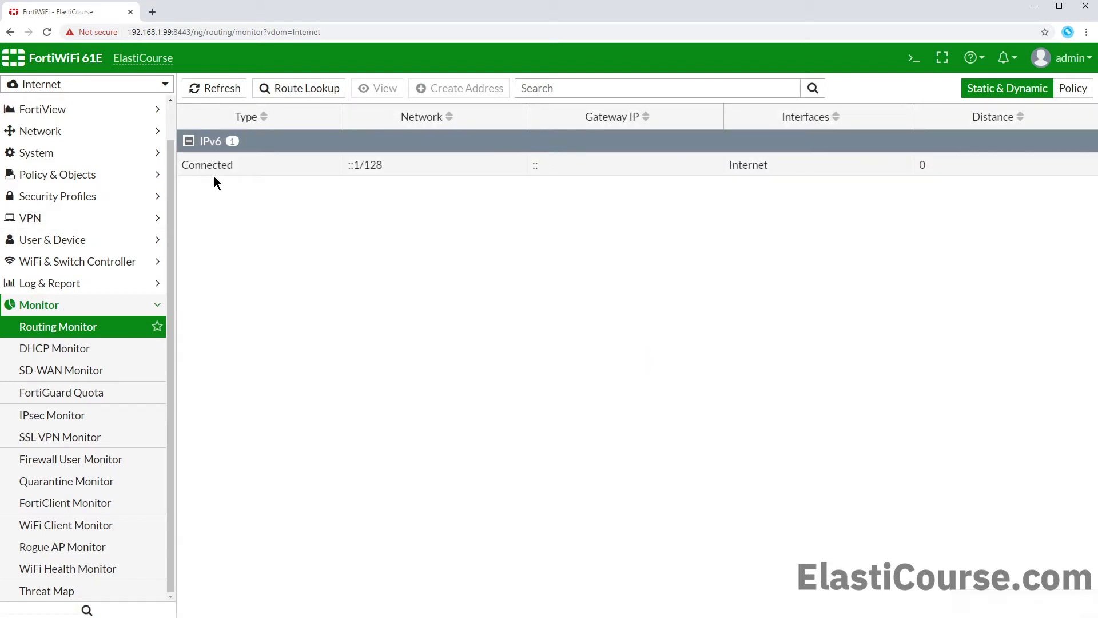
Step: Switch the VDOM selector back to Global
click(92, 90)
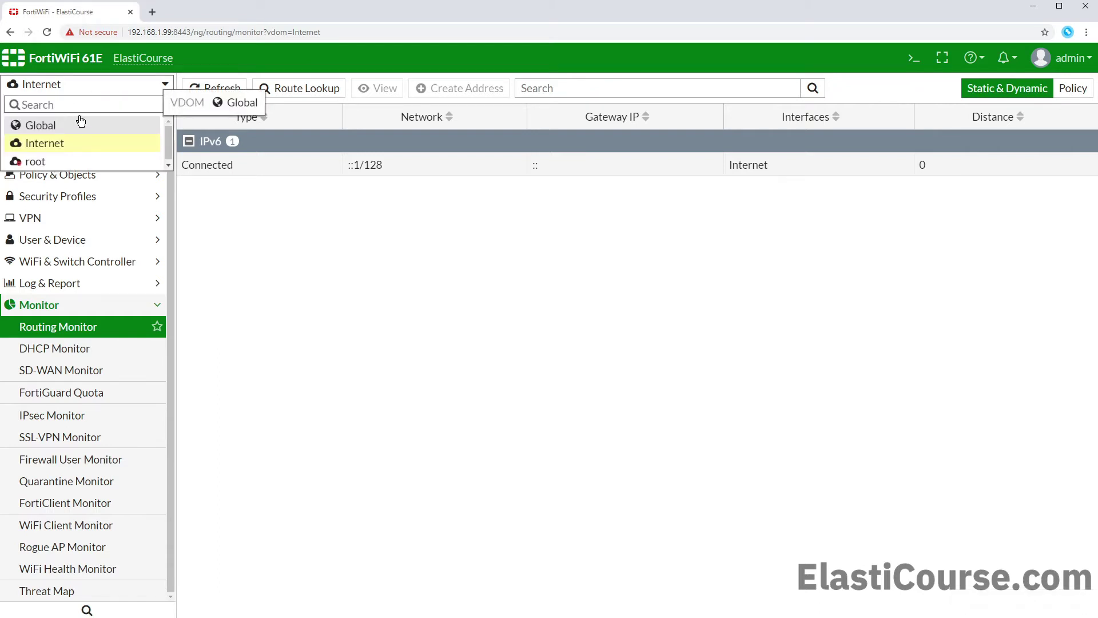
click(51, 130)
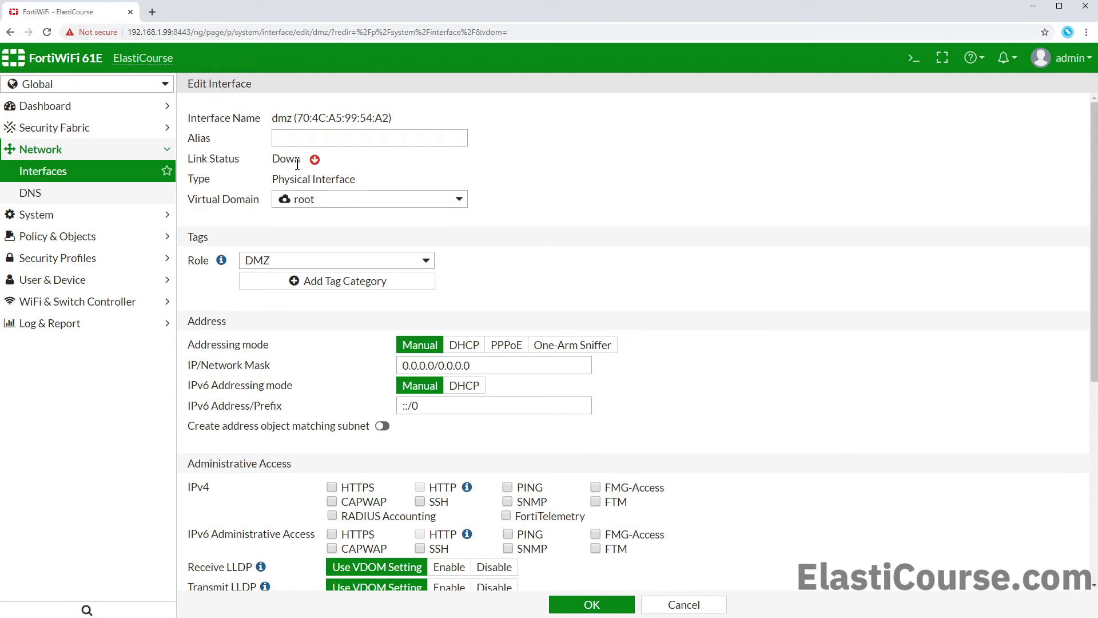
Step: Assign dmz to the Internet VDOM with IP 172.16.0.1/22 and HTTPS admin access, and save
click(384, 207)
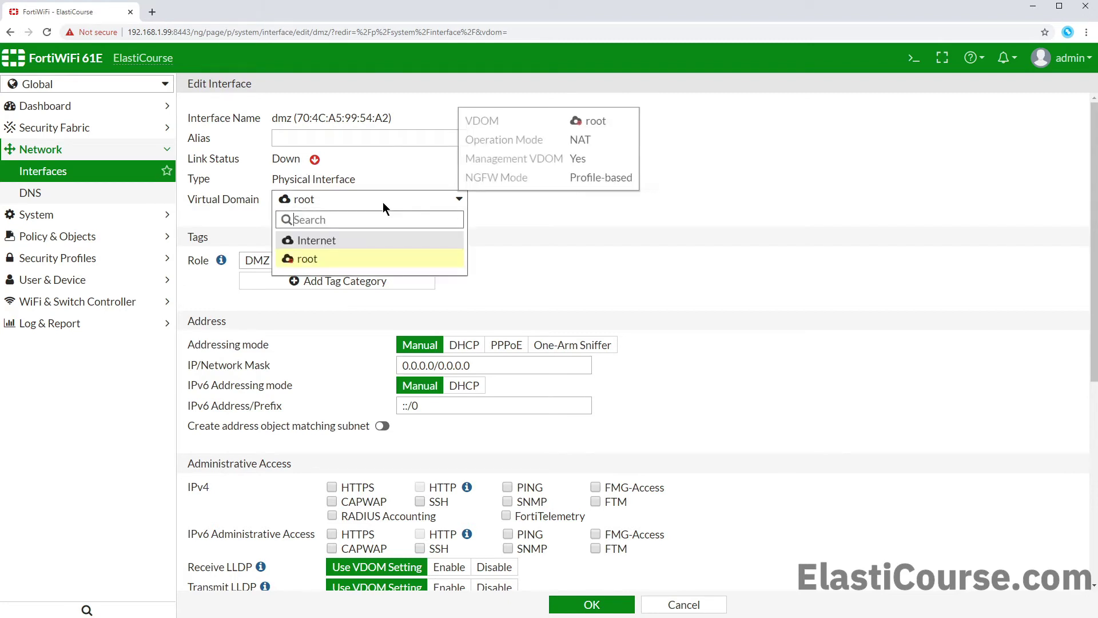
click(362, 240)
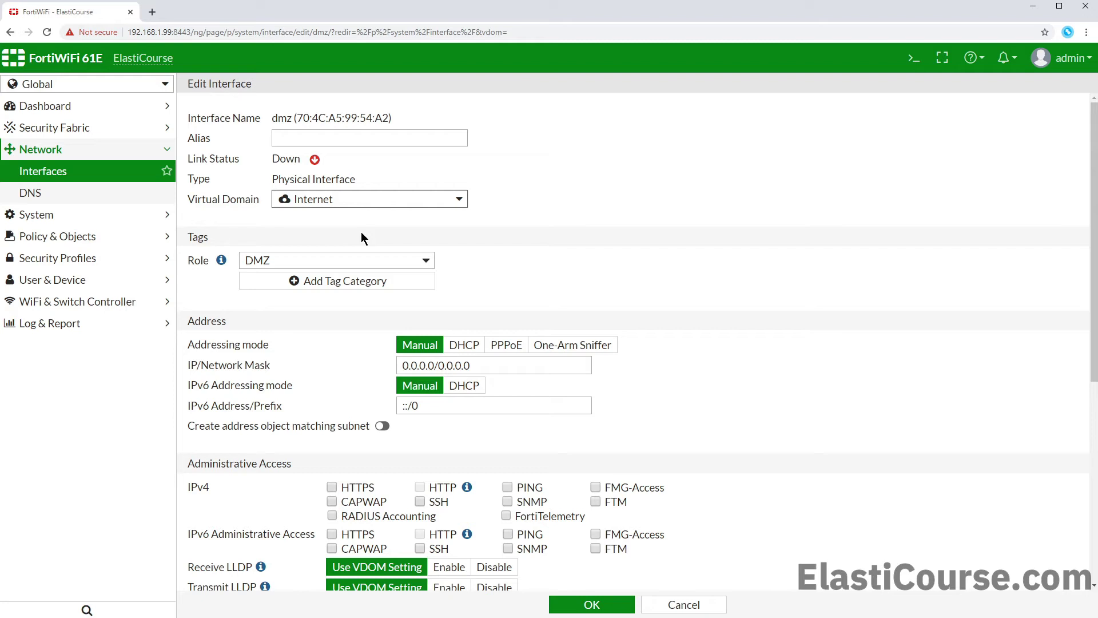
triple_click(435, 365)
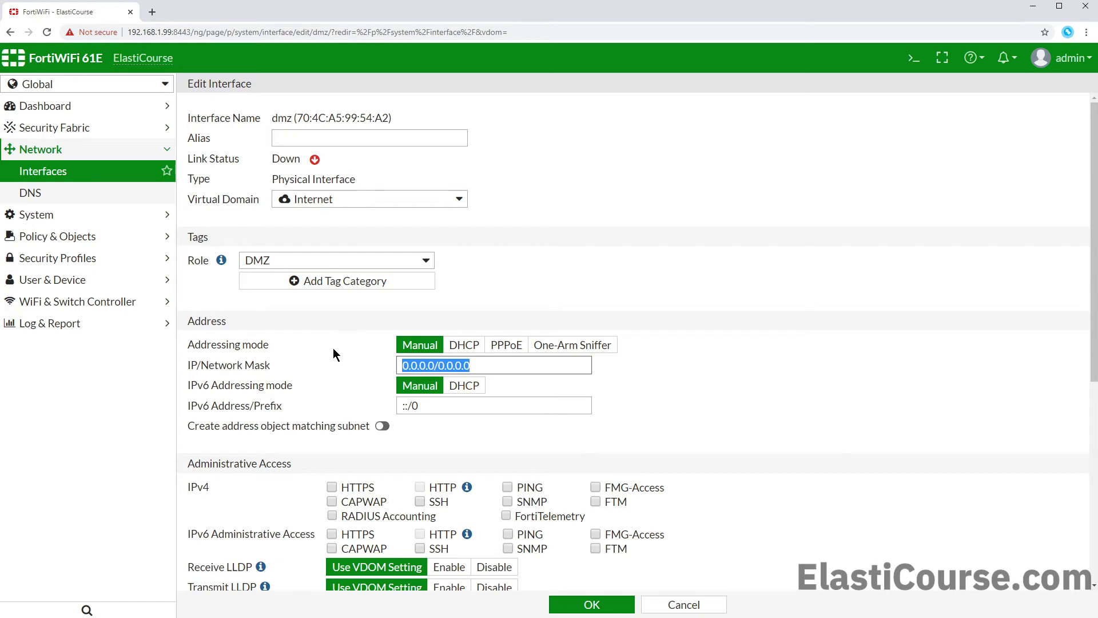
text(172.16.0)
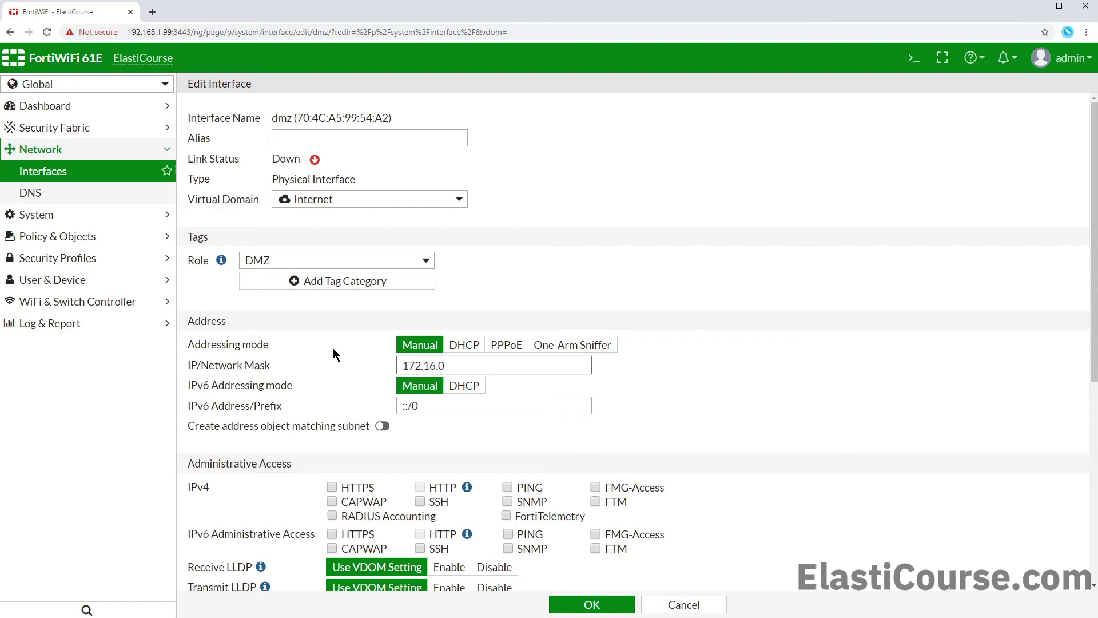
text(.1/22)
scroll(785, 243, down, 3)
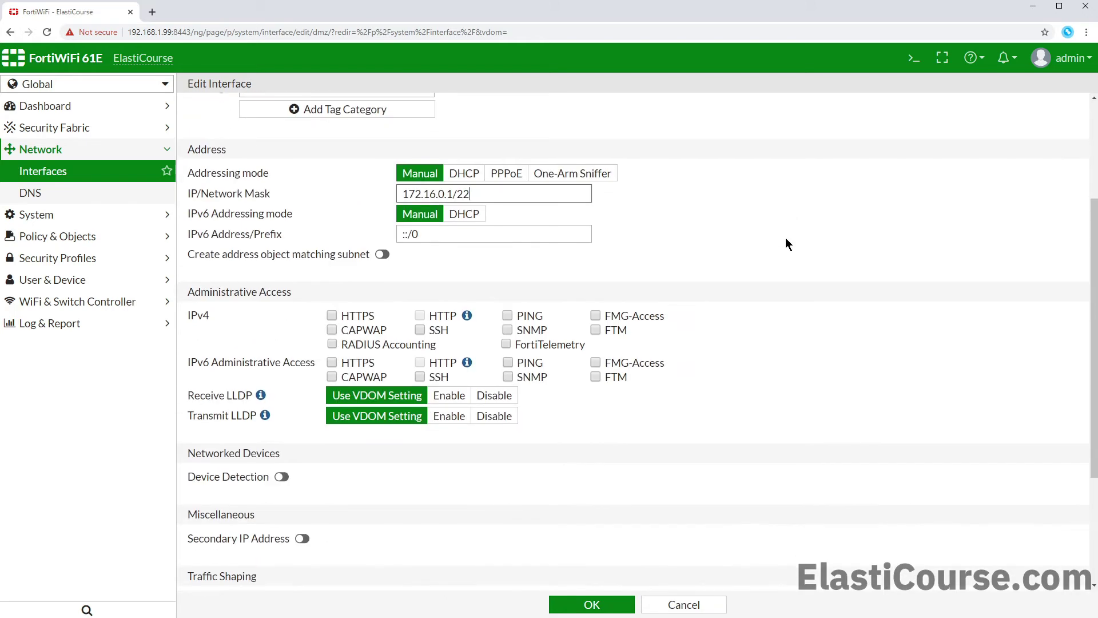
scroll(769, 252, down, 2)
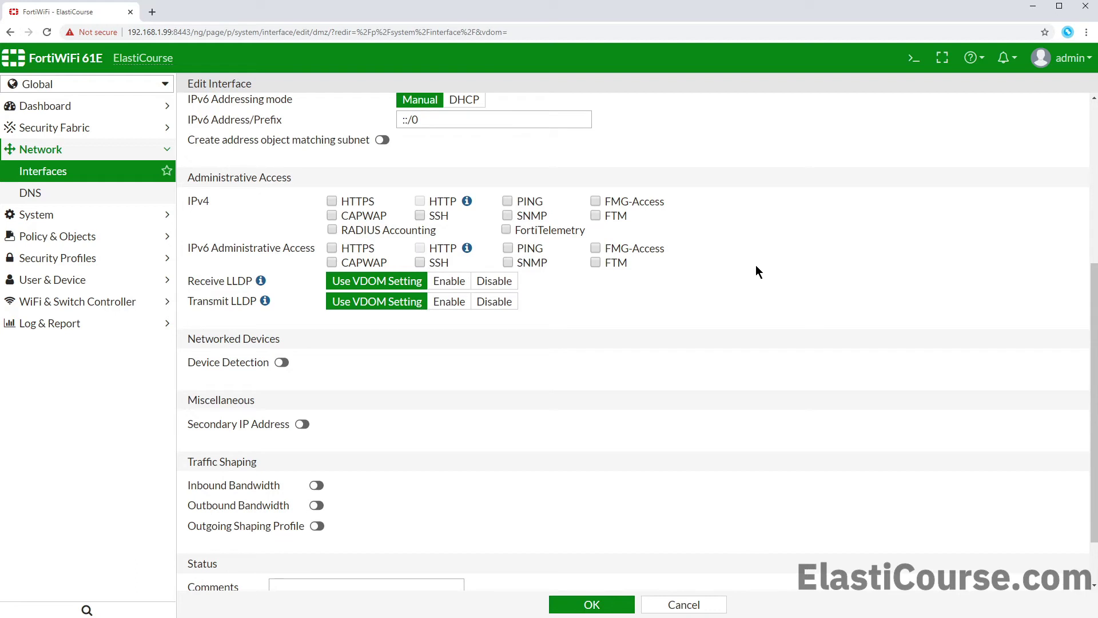
click(373, 204)
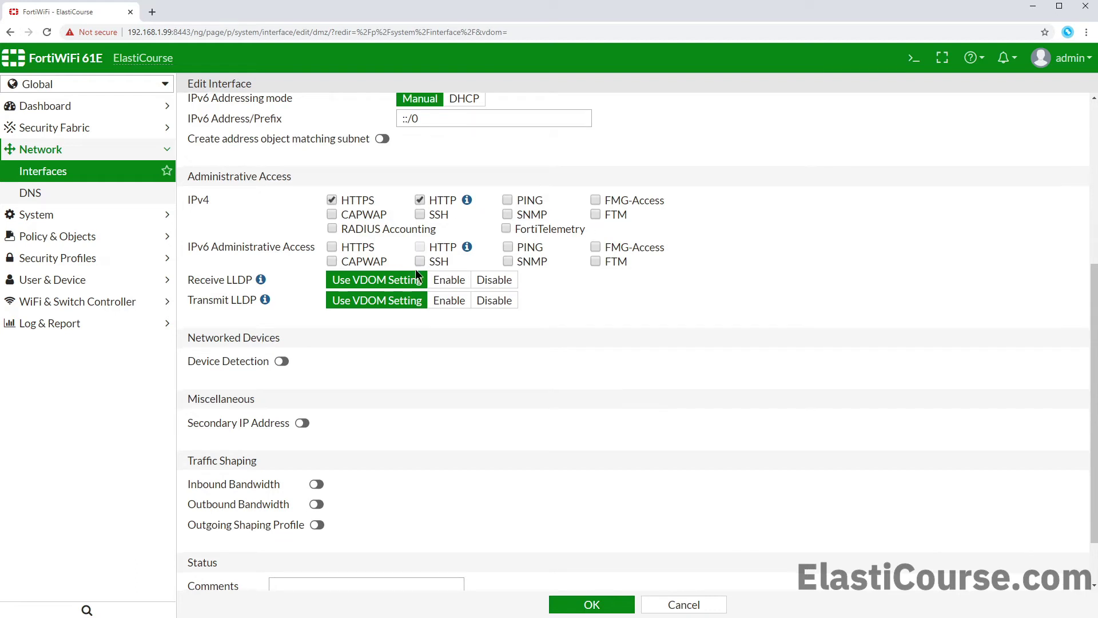
scroll(415, 269, down, 1)
click(566, 602)
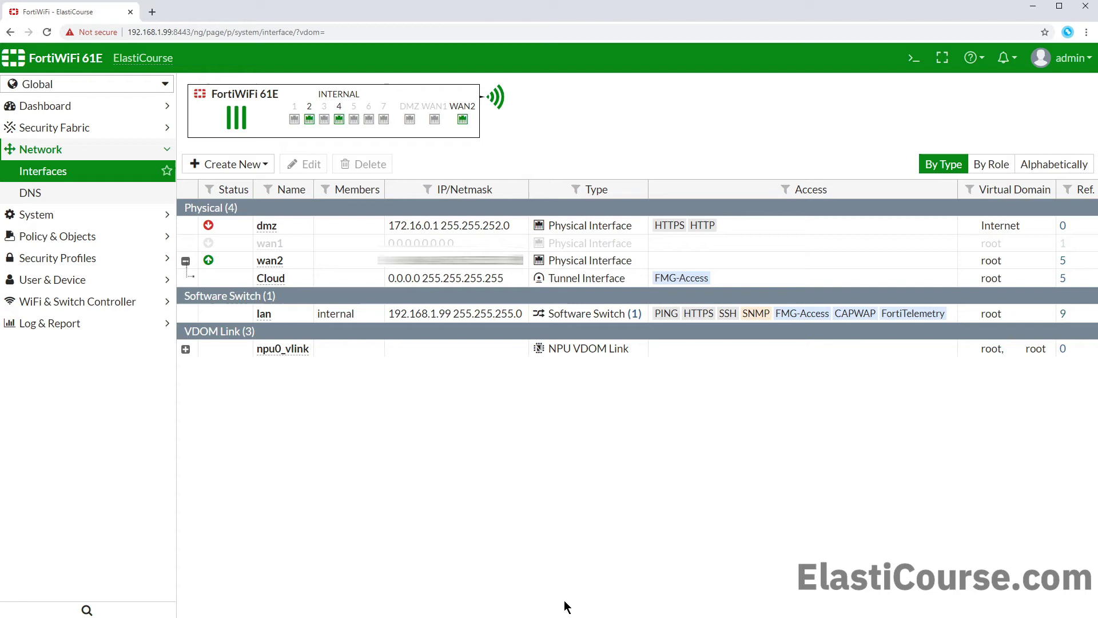
Step: Switch into the Internet VDOM and expand the Policy & Objects menu
click(59, 93)
click(61, 140)
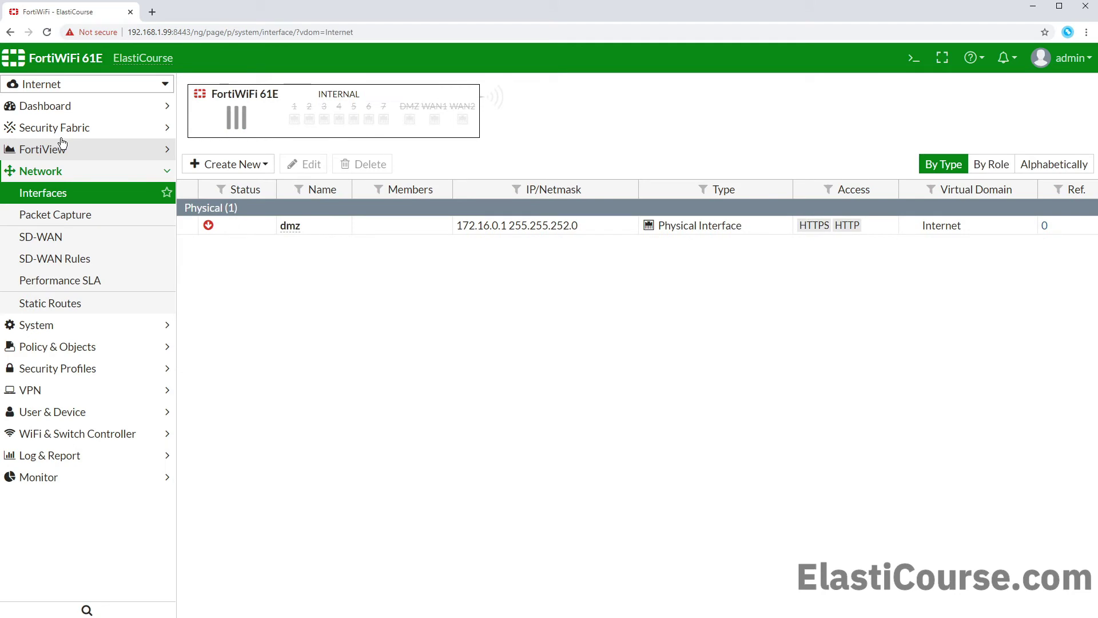
mouse_move(297, 236)
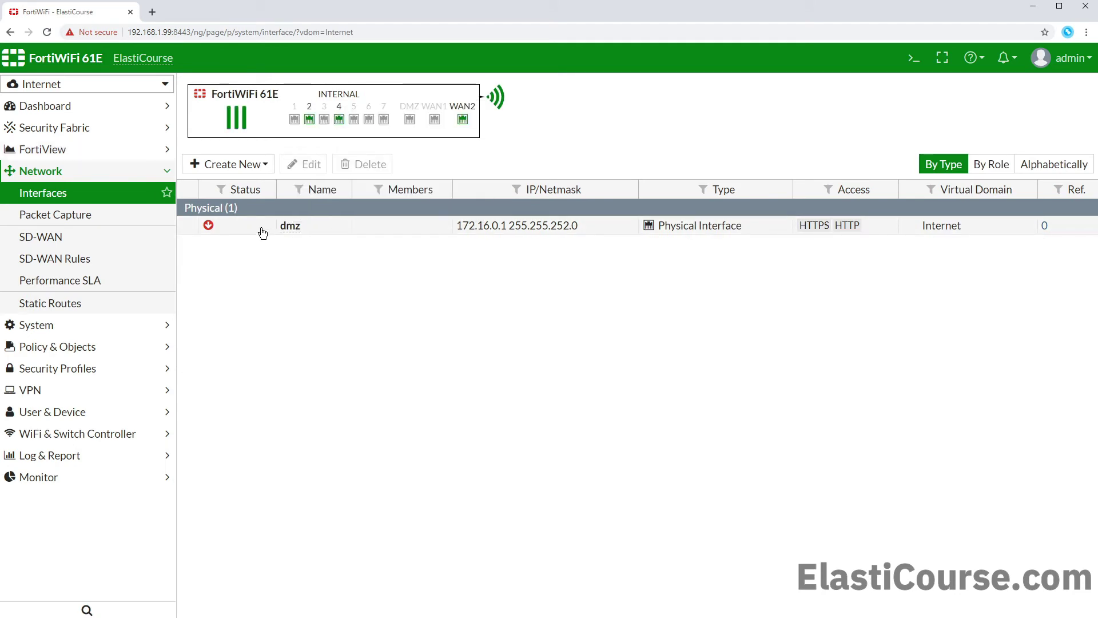
click(81, 349)
Step: Create a DMZ-traffic IPv4 policy with dmz as both incoming and outgoing interface
click(78, 240)
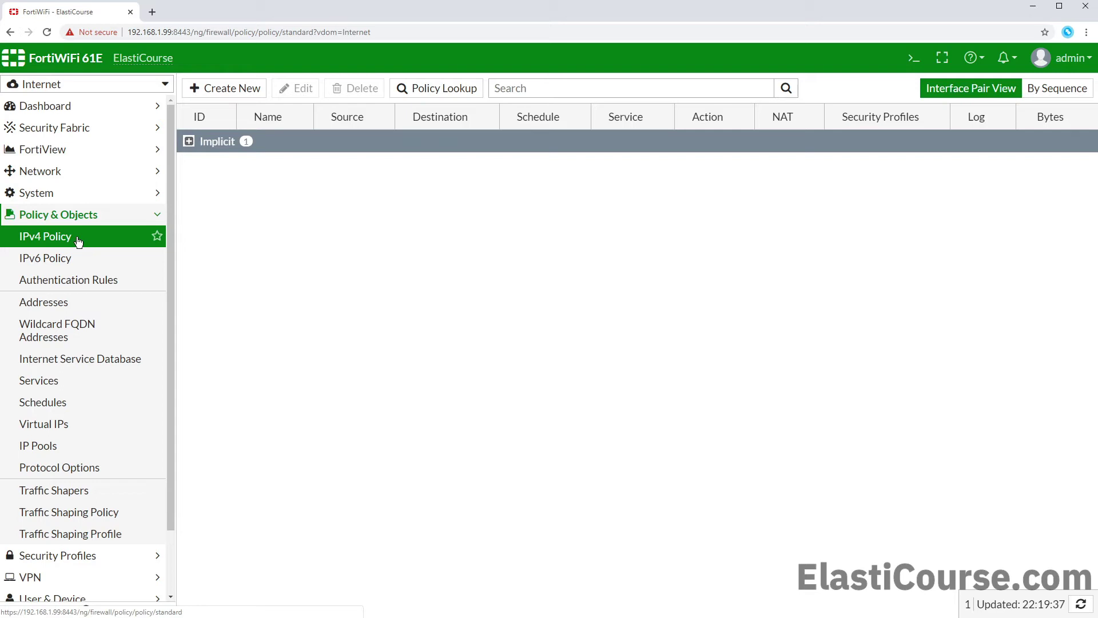
click(211, 90)
click(317, 148)
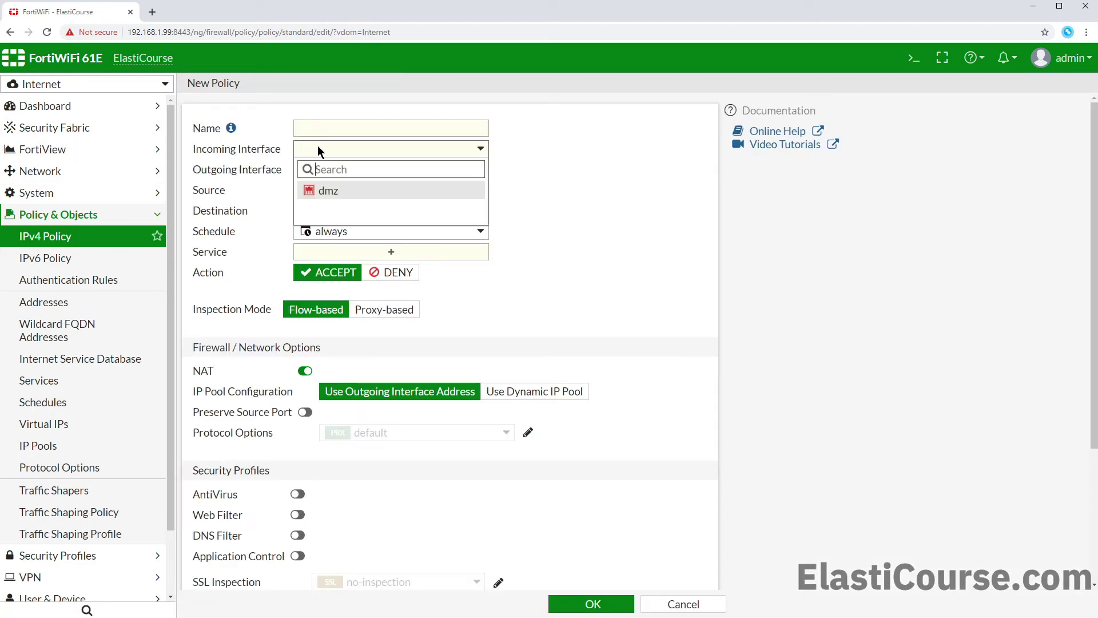
click(323, 195)
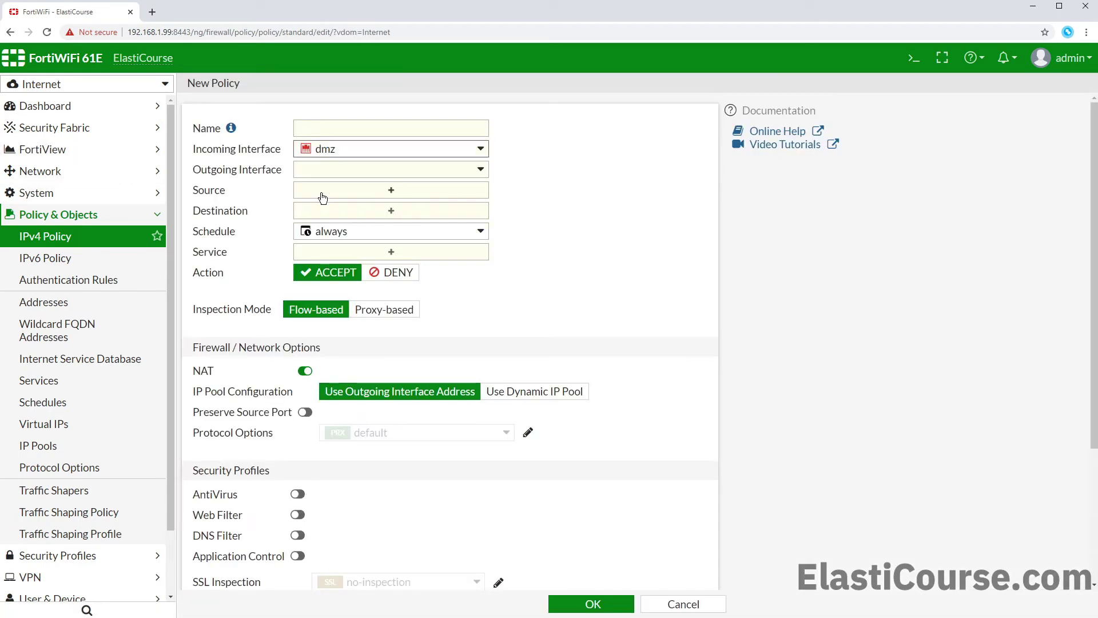
click(339, 174)
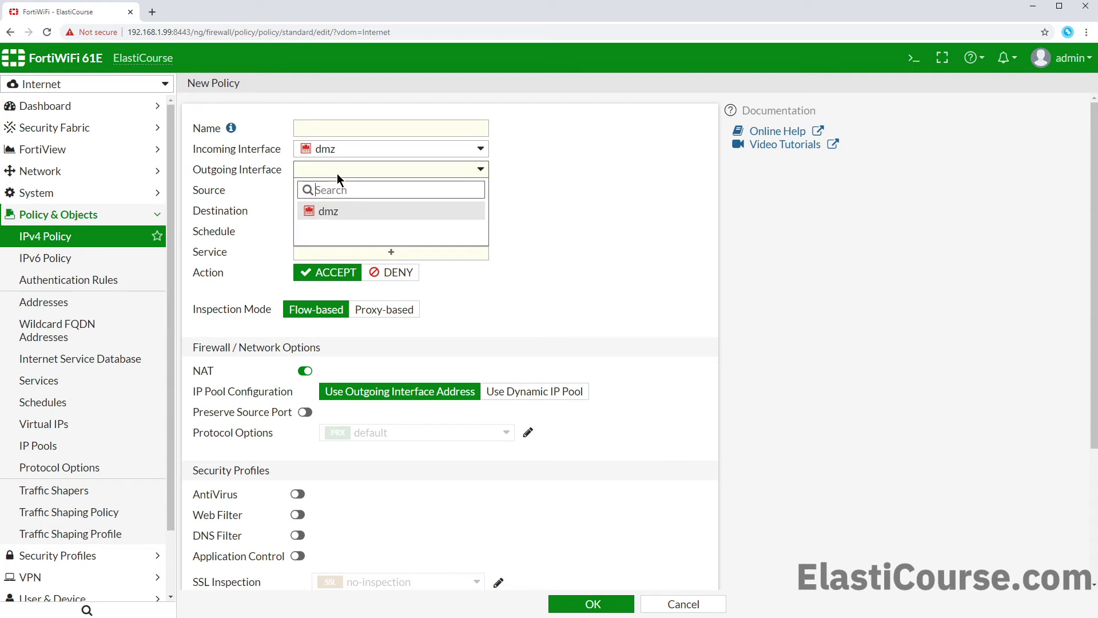
click(331, 212)
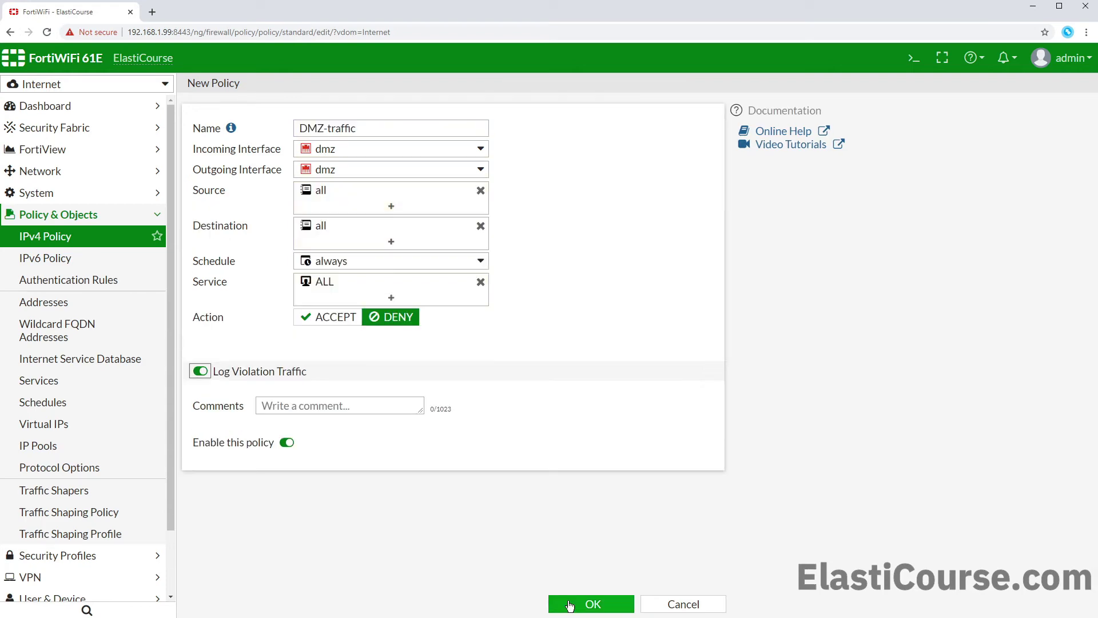
click(582, 601)
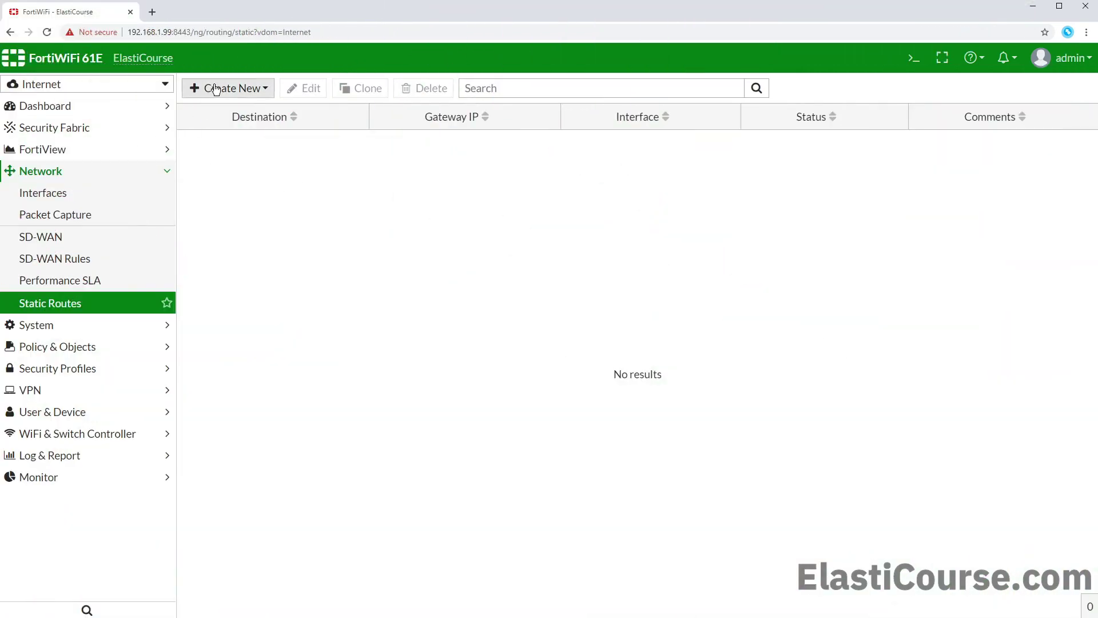
Step: Add an IPv4 default static route 0.0.0.0/0 to the Blackhole interface
click(218, 87)
click(216, 107)
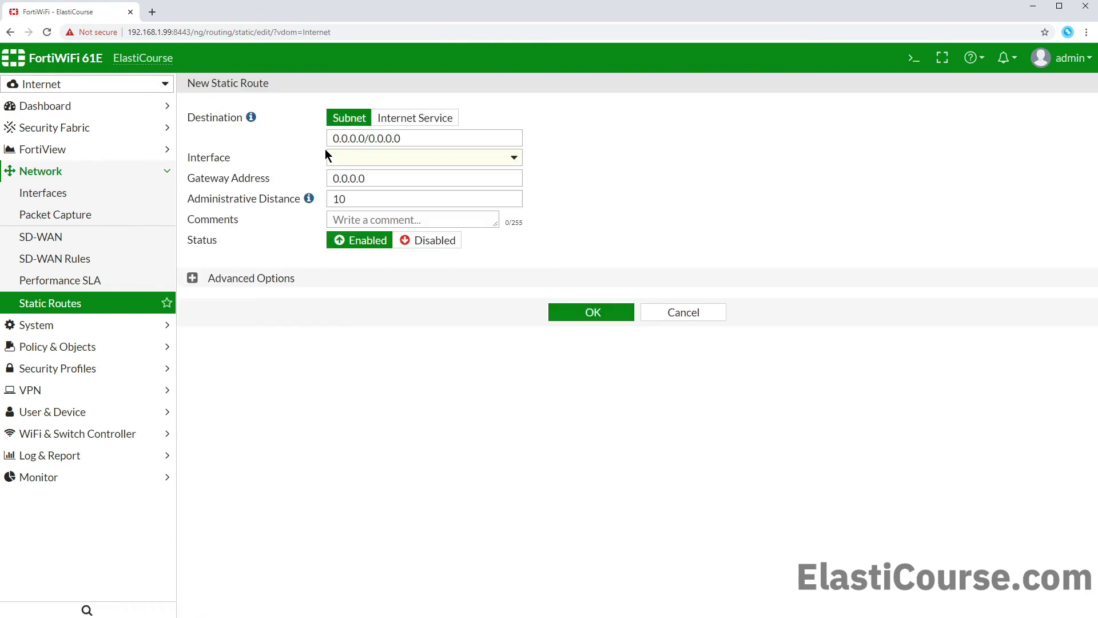
click(365, 161)
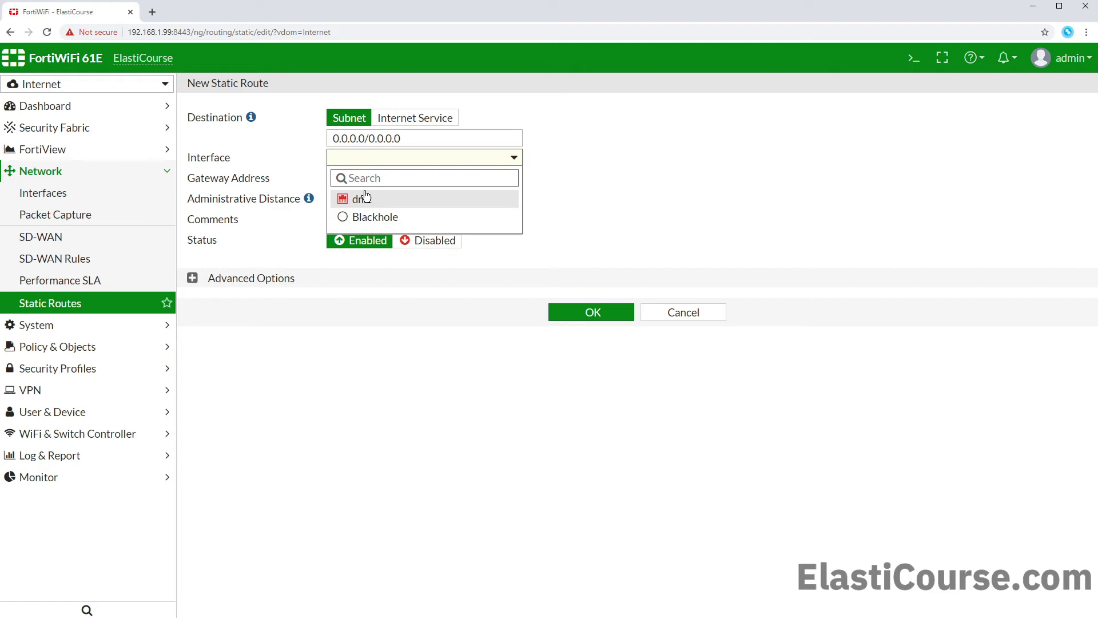
click(370, 217)
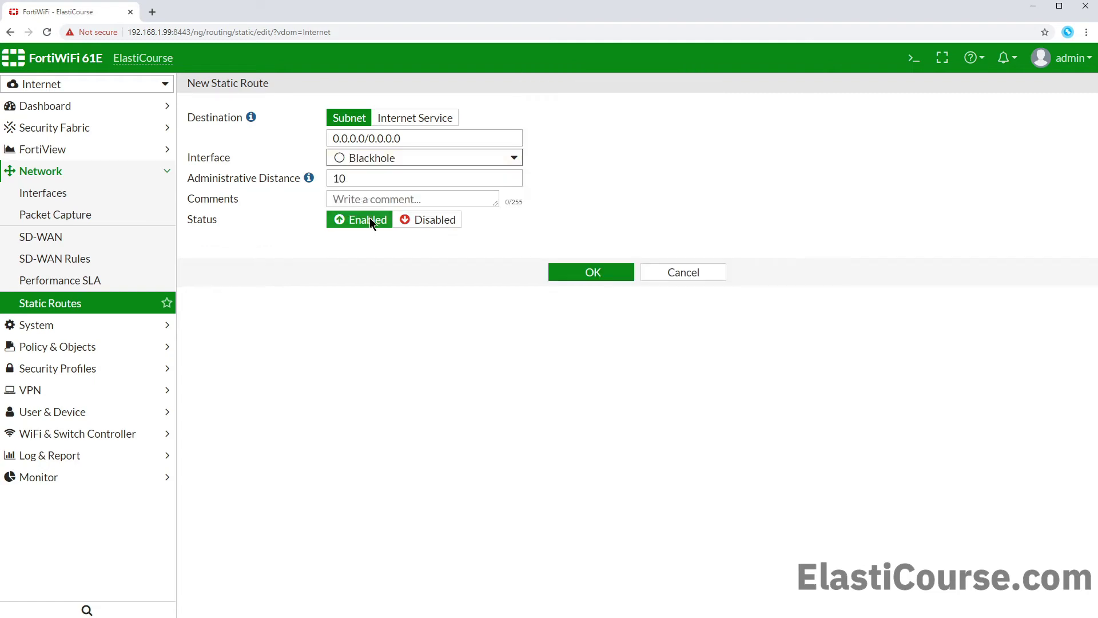
click(579, 273)
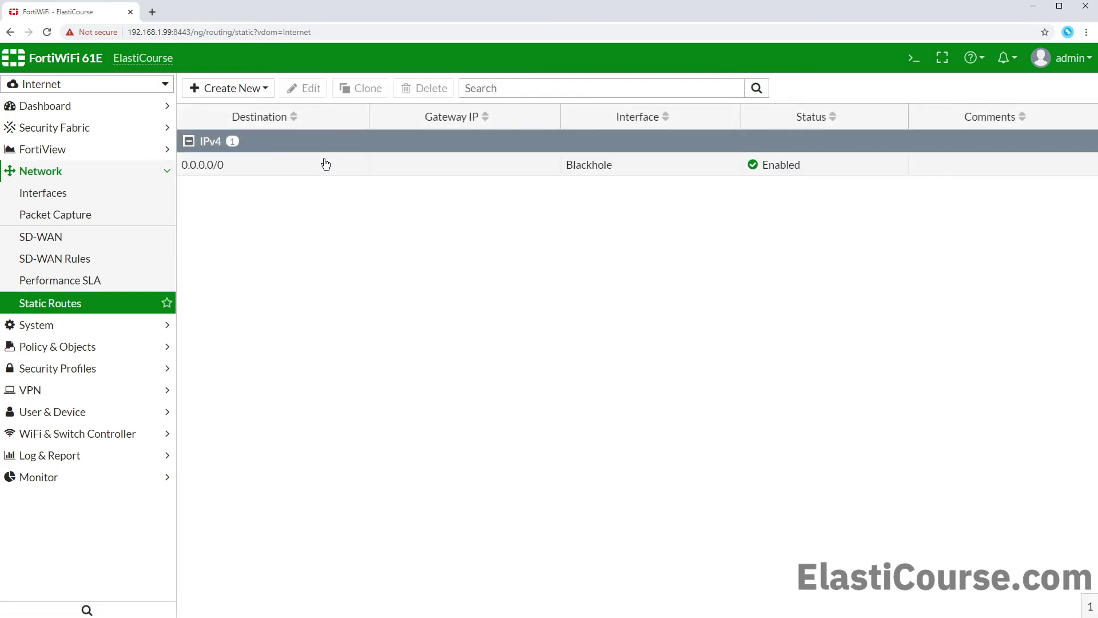
Step: Switch to the Global context and select the Internet row in the VDOM list
click(85, 87)
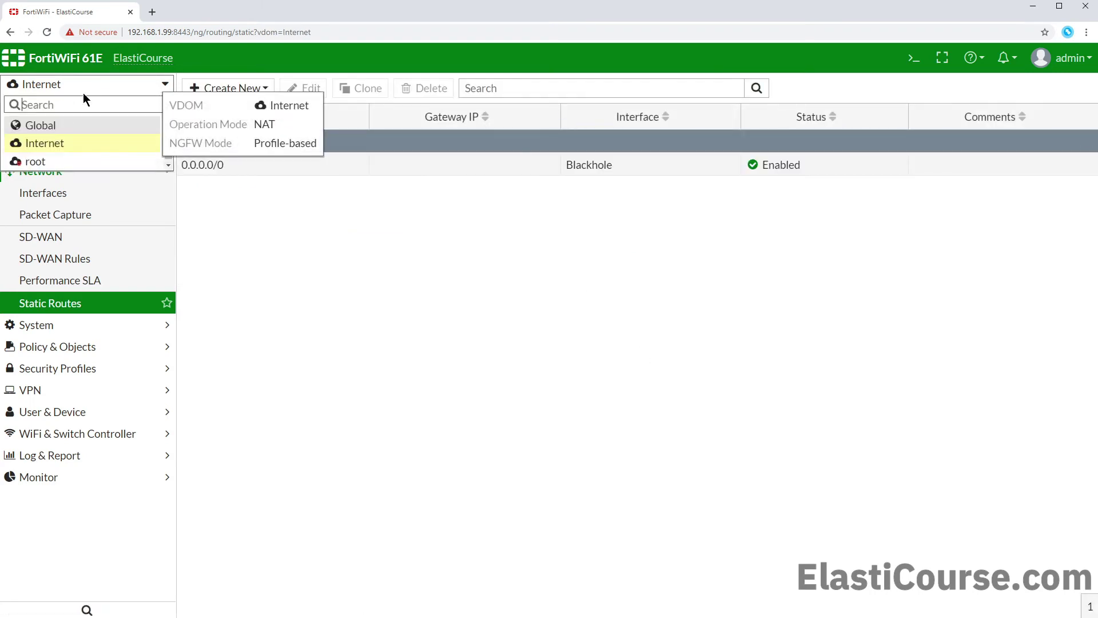
click(43, 159)
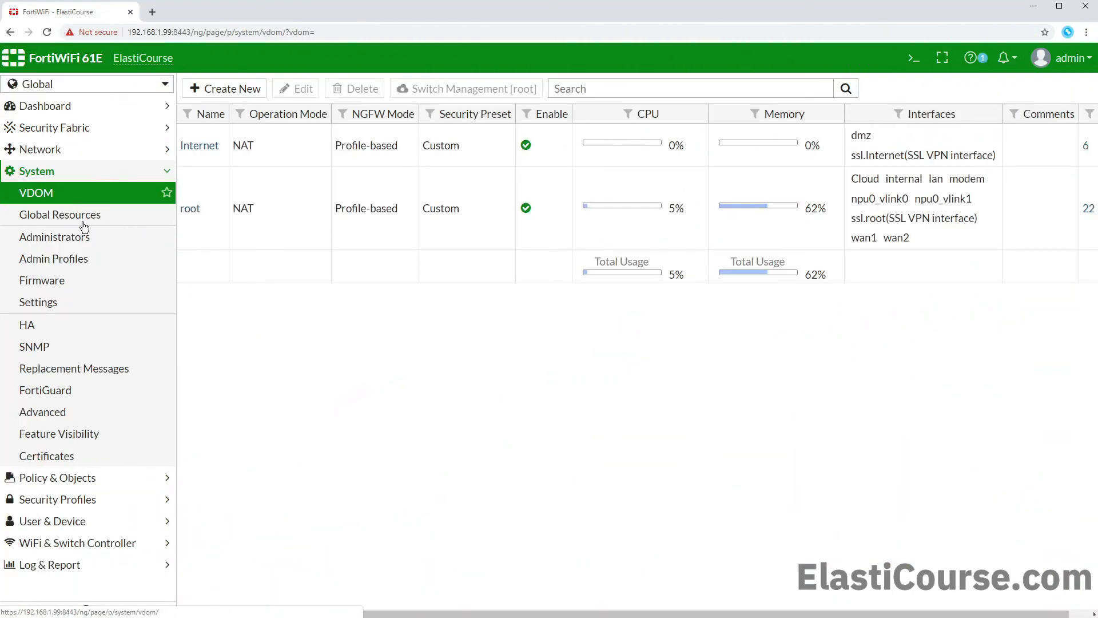
click(304, 153)
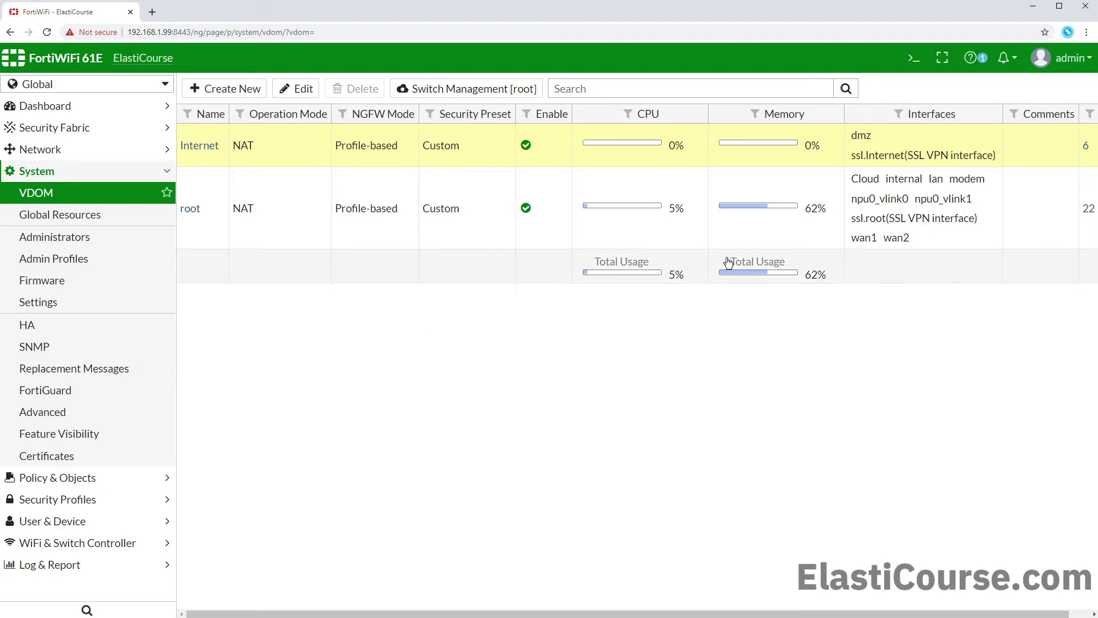
Step: Review the Internet VDOM's references: admin, dmz and ssl.Internet
click(1085, 147)
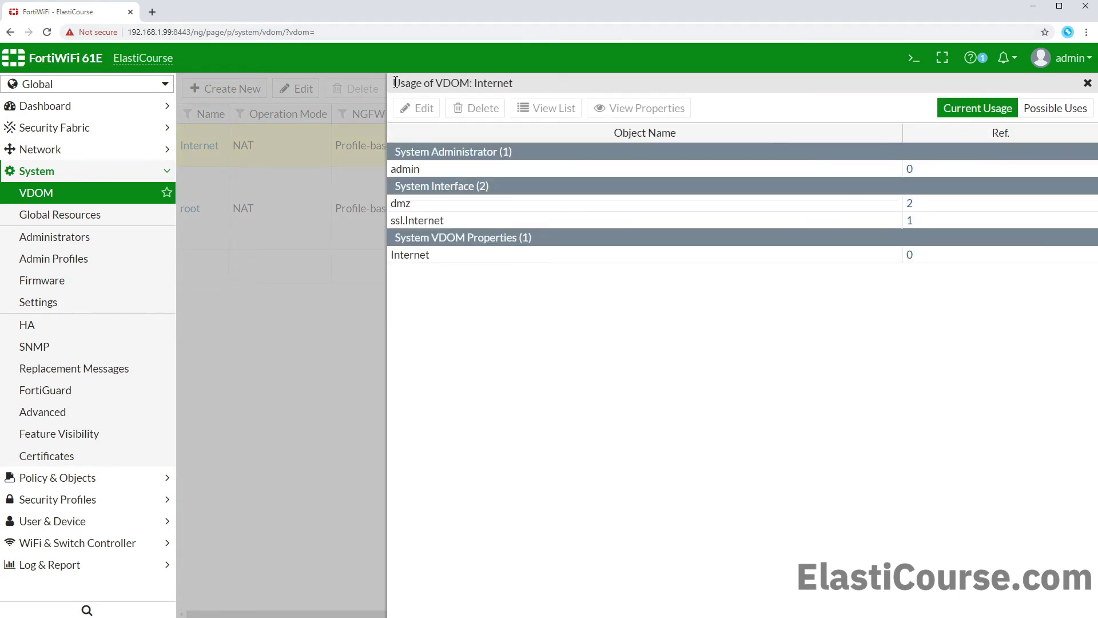
drag(394, 83, 516, 86)
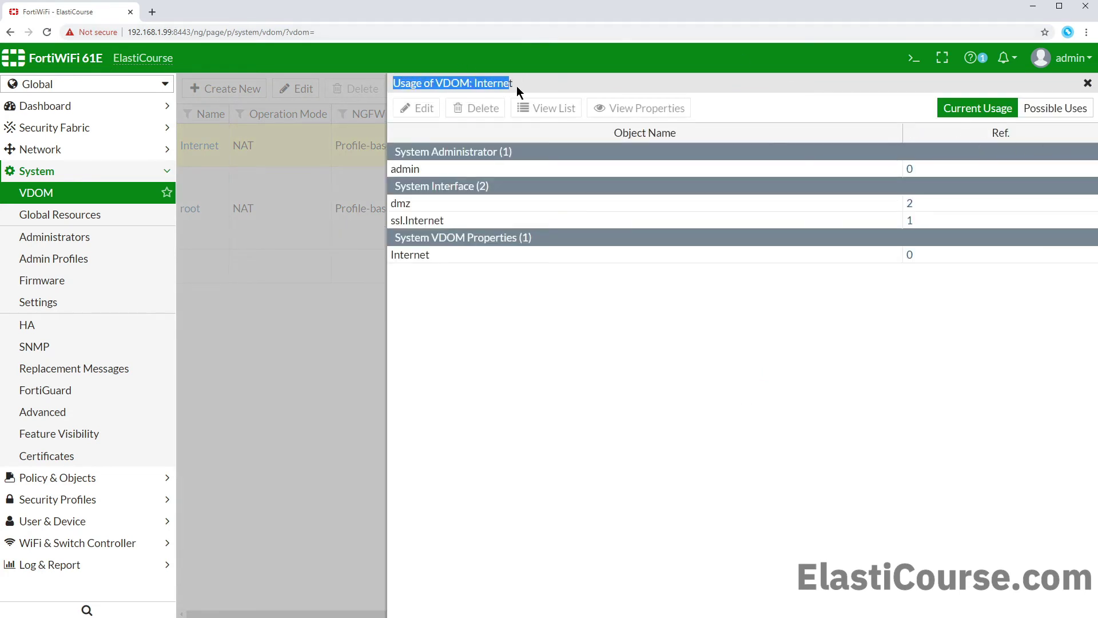
click(488, 168)
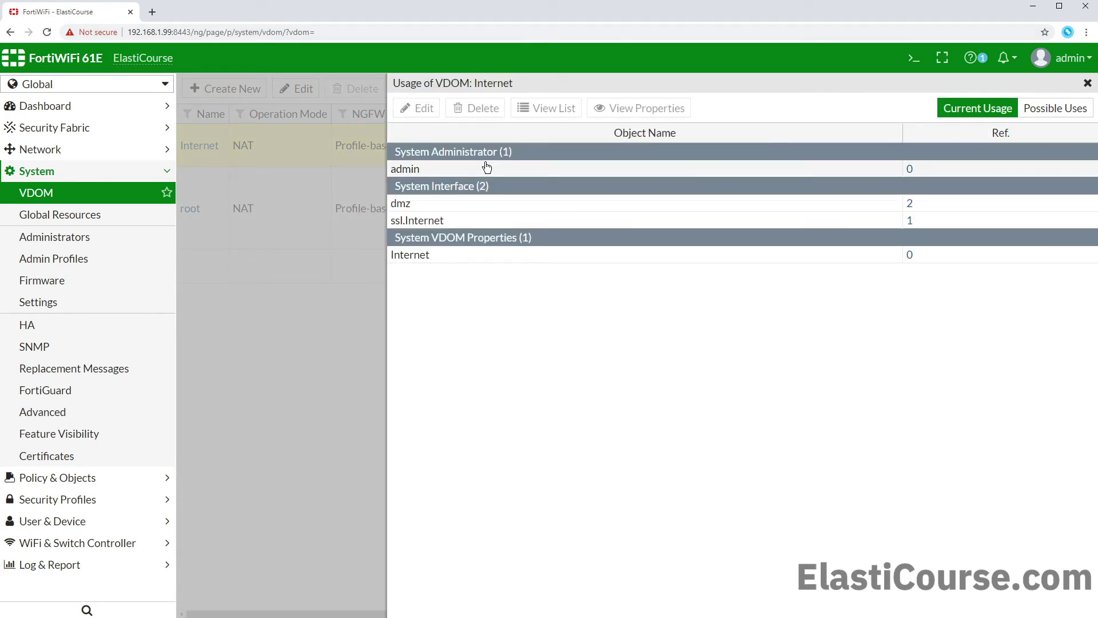
click(471, 205)
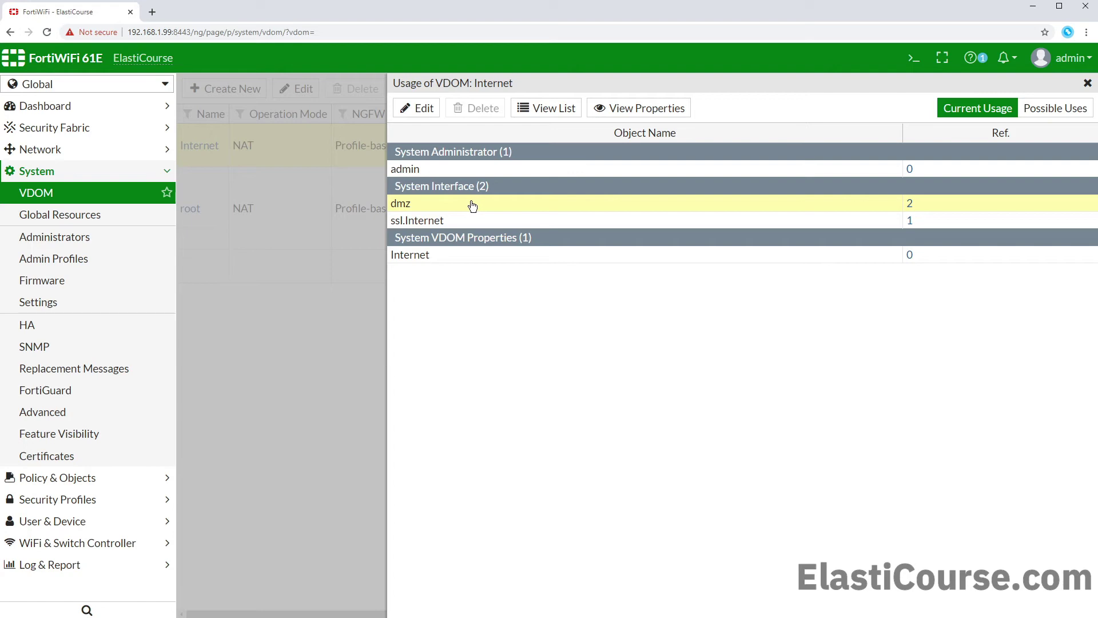
click(452, 225)
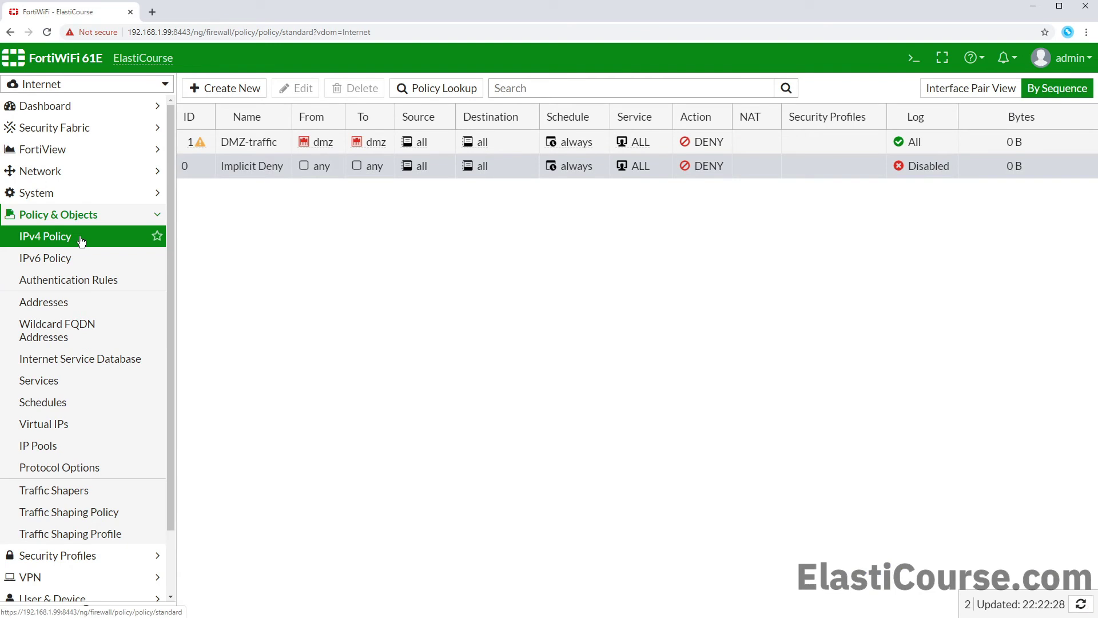
Step: Delete the DMZ-traffic firewall policy from the Internet VDOM
click(182, 140)
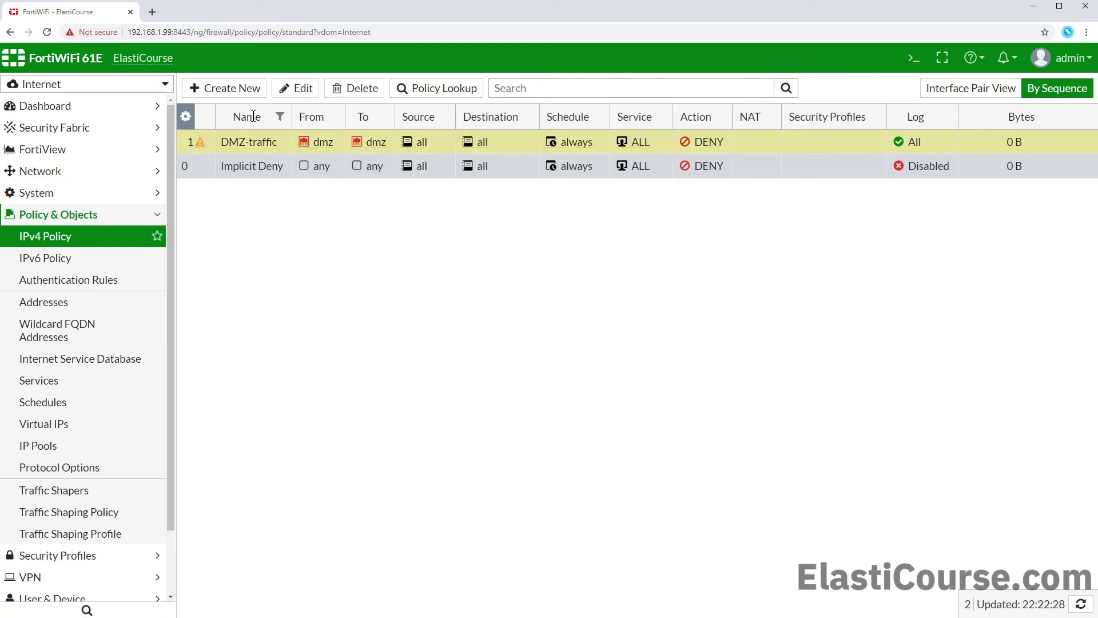
click(350, 89)
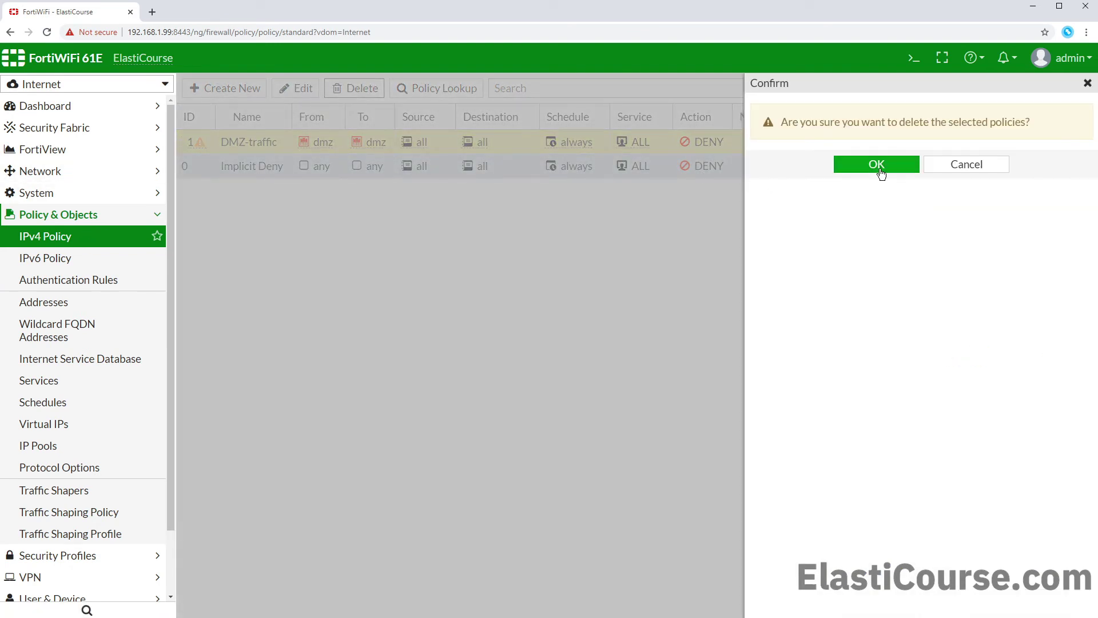
click(880, 167)
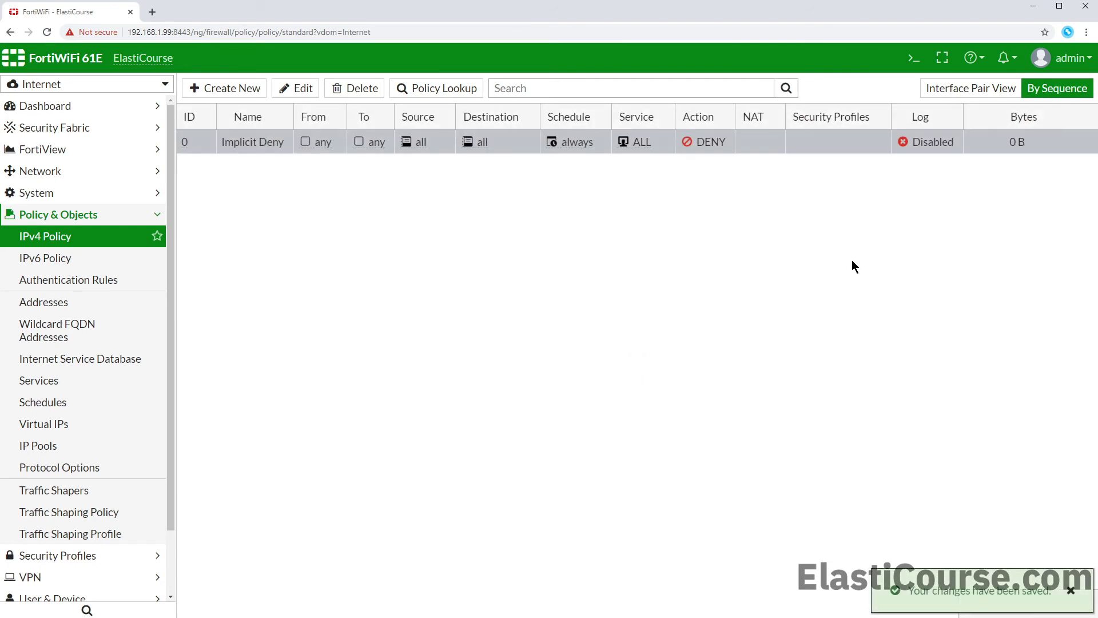
Step: Reassign the dmz interface to the root VDOM, then select Internet in the VDOM list
click(38, 172)
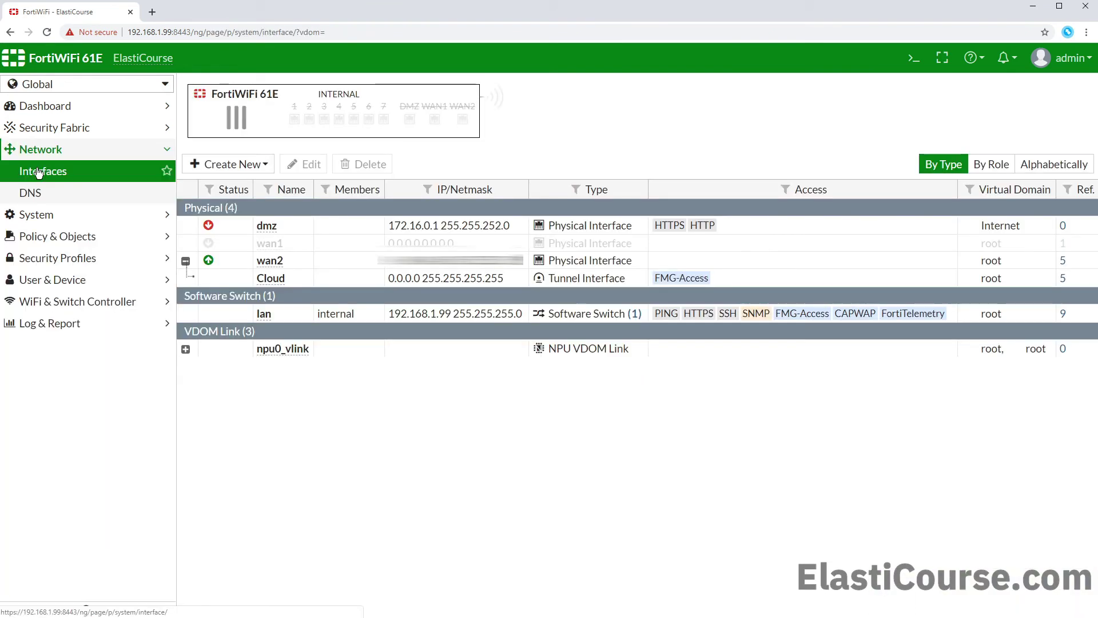
double_click(318, 229)
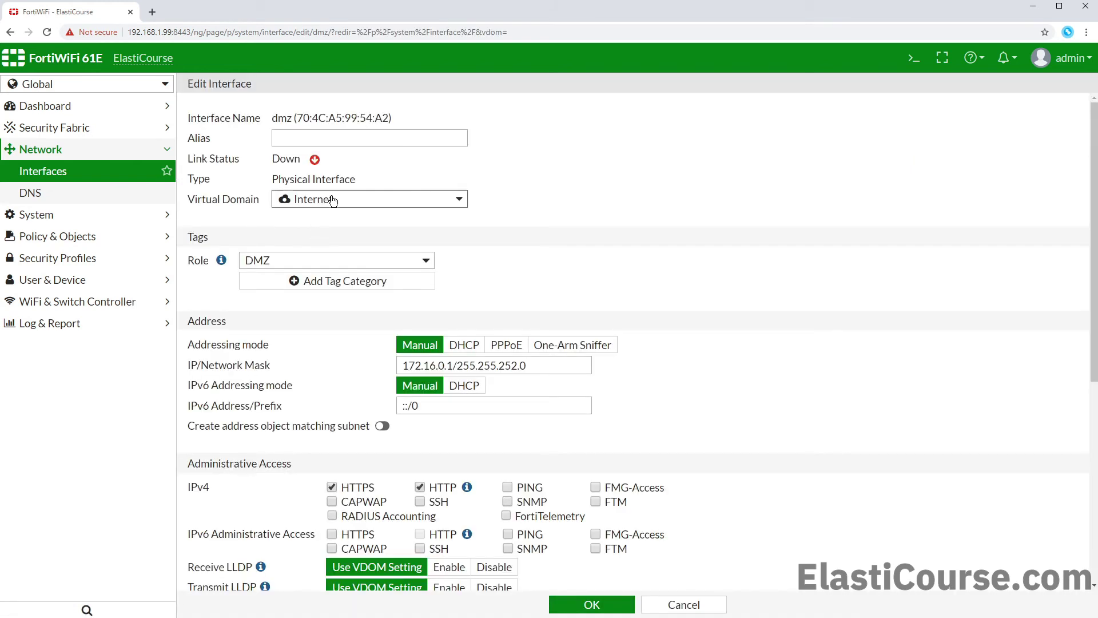
click(331, 198)
click(303, 258)
click(598, 611)
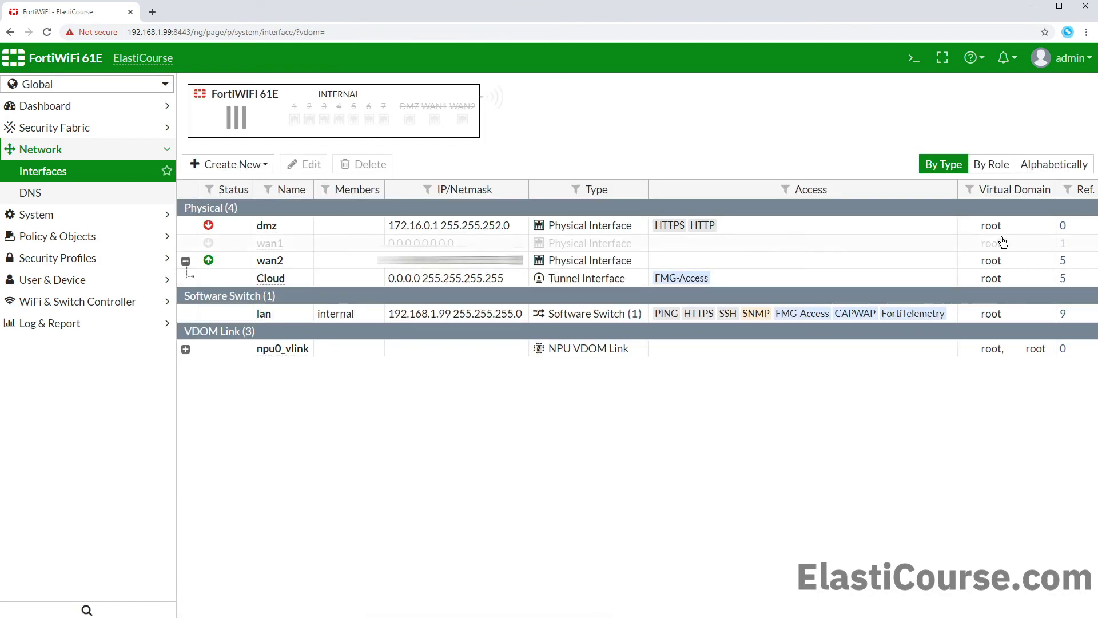
click(98, 214)
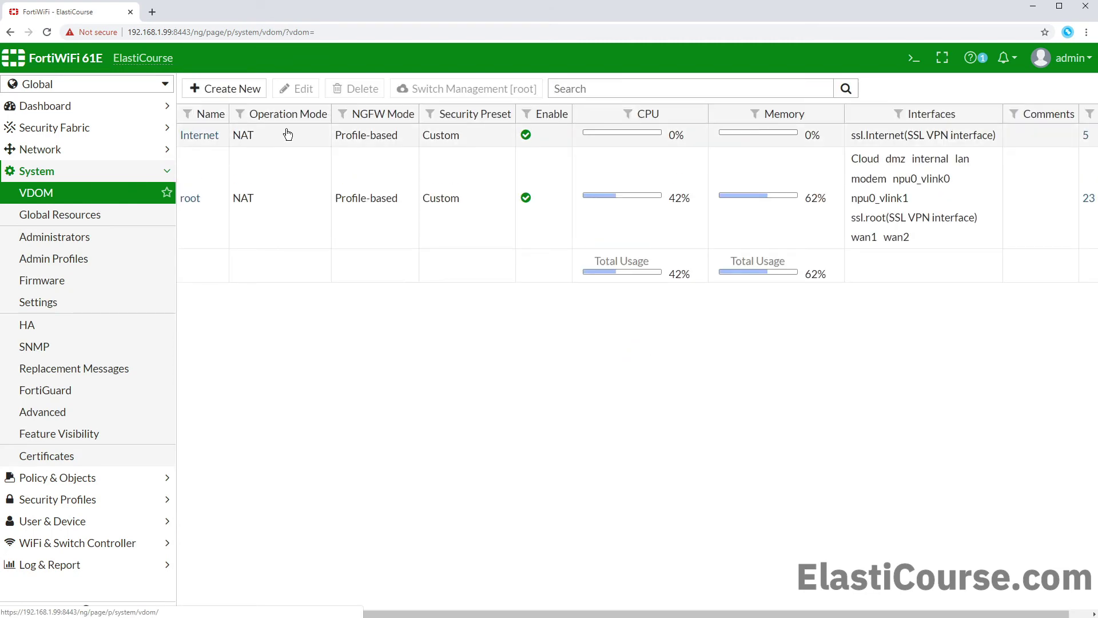
click(302, 135)
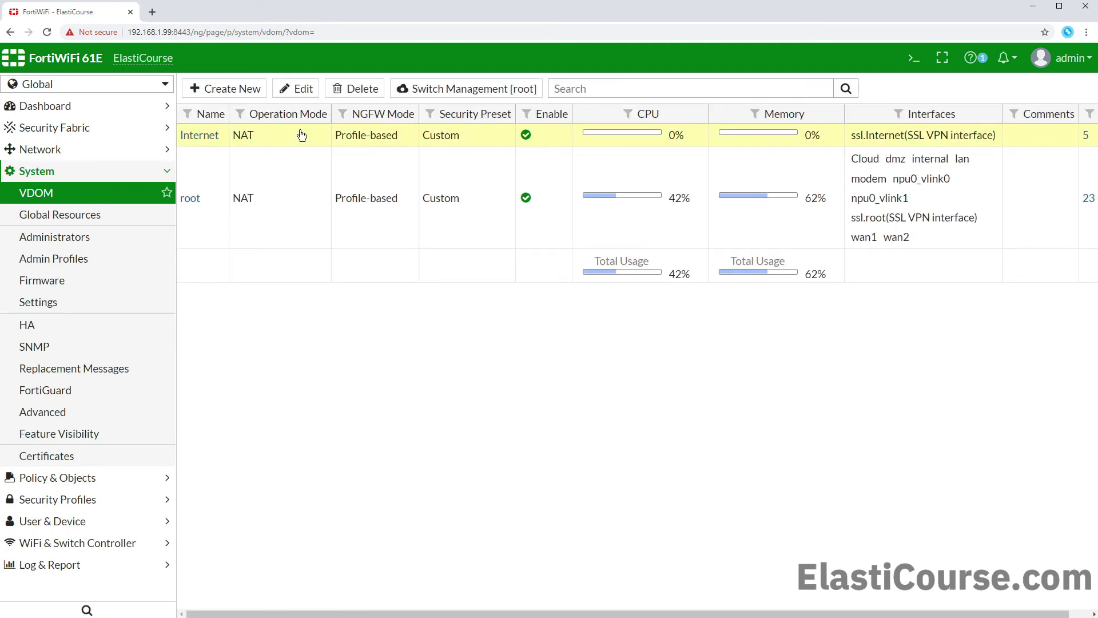
Step: Delete the Internet VDOM, leaving root as the only VDOM
click(350, 93)
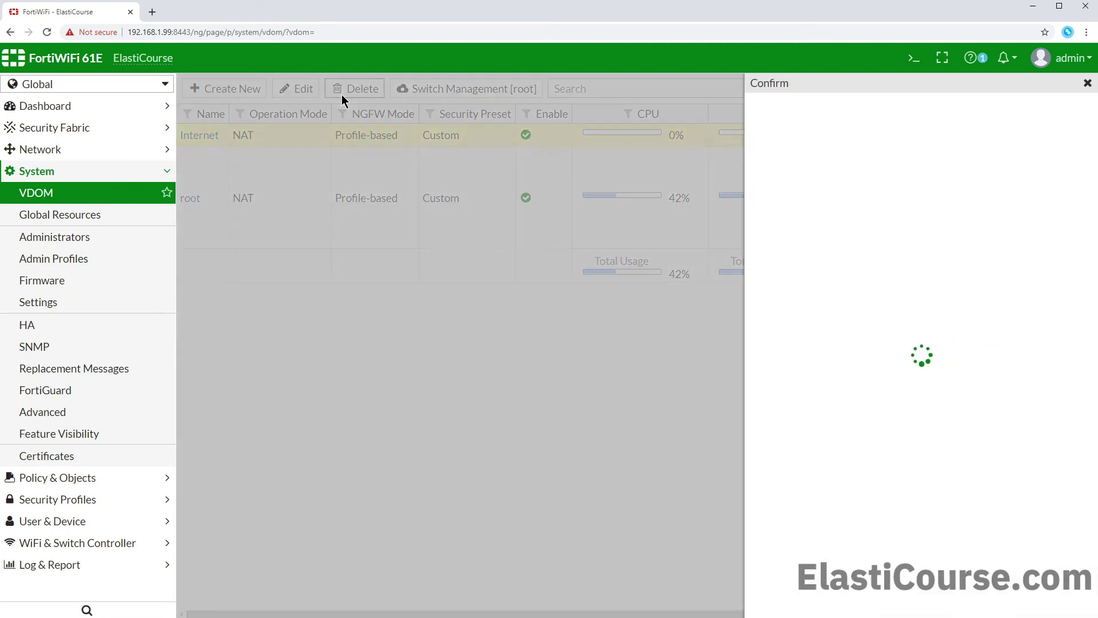
click(849, 165)
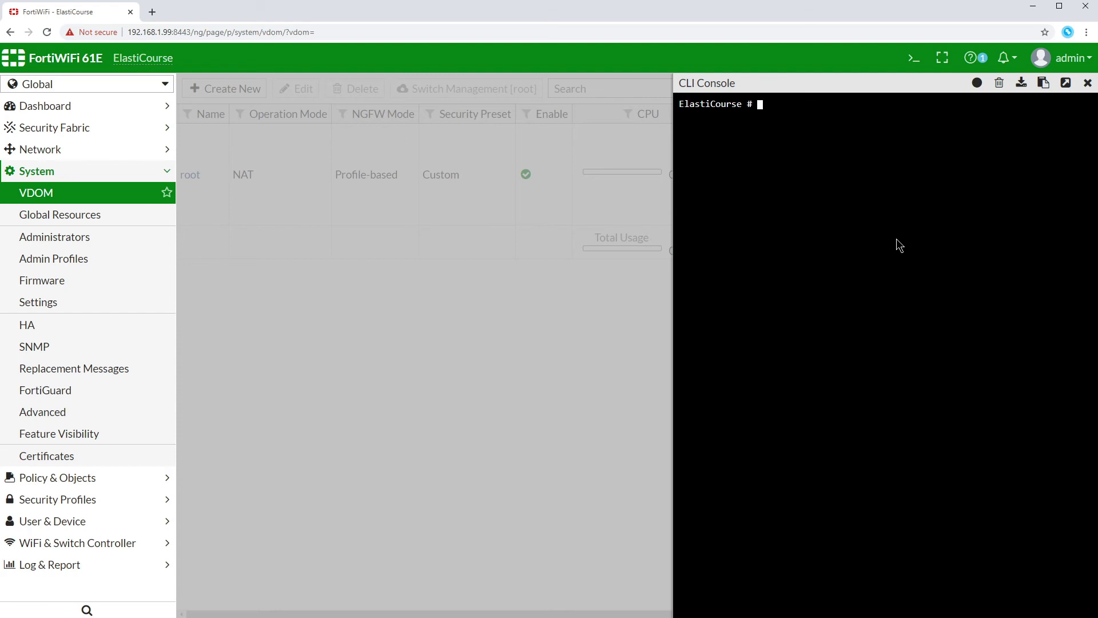
Step: Enter the global system interface configuration in the CLI, then exit with end twice
text(config sys global)
key(Return)
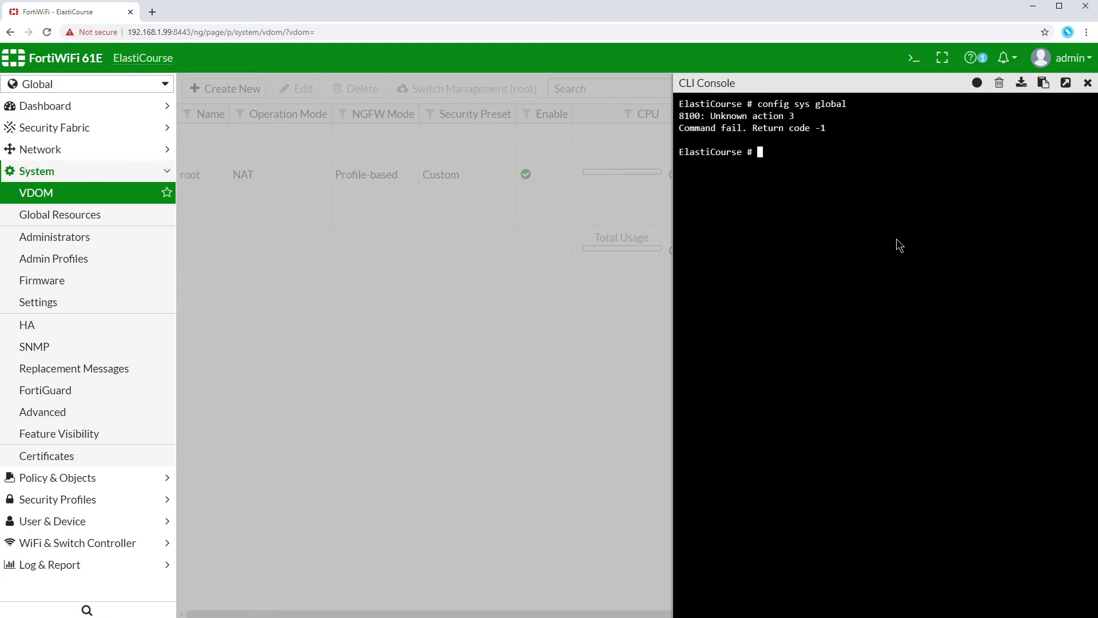
text(config system interface)
key(Return)
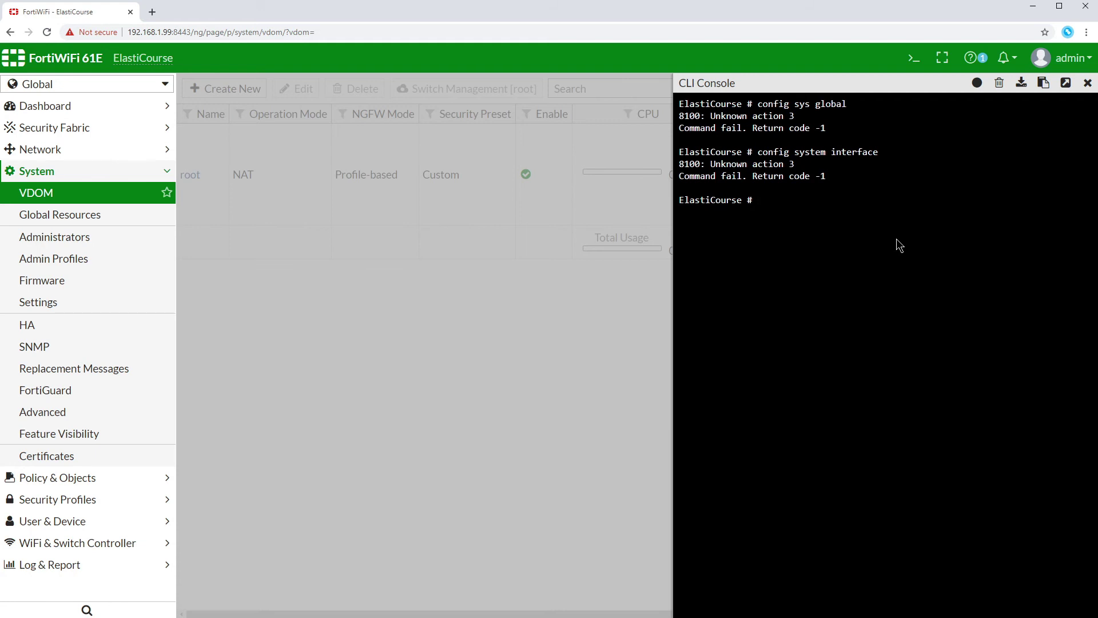
text(con)
text(fig globa)
text(l)
key(Return)
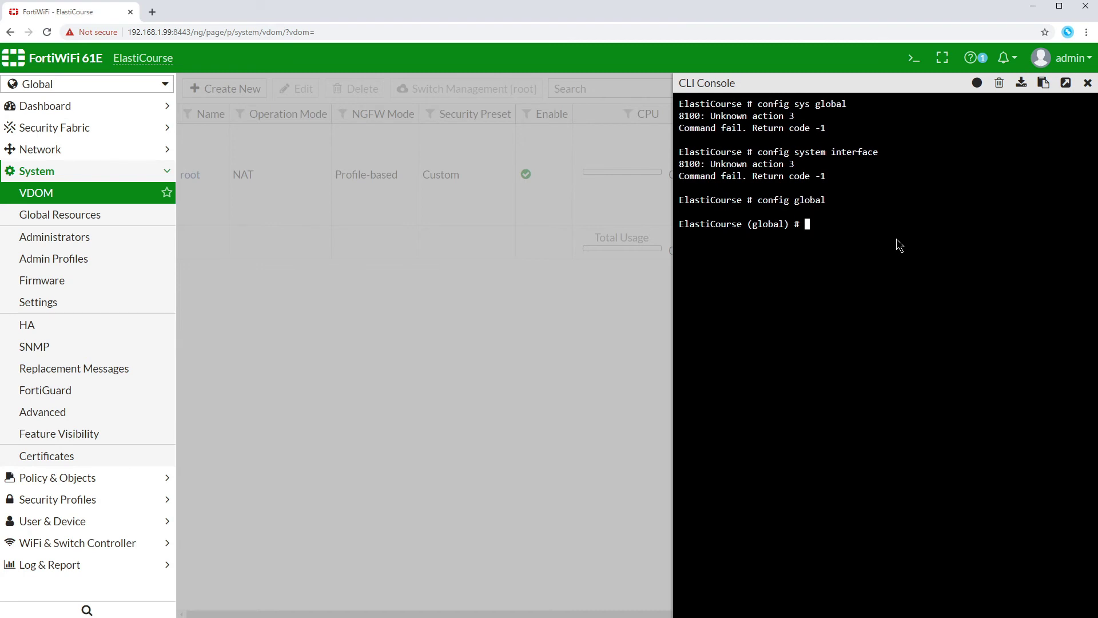
text(config sys interface)
key(Return)
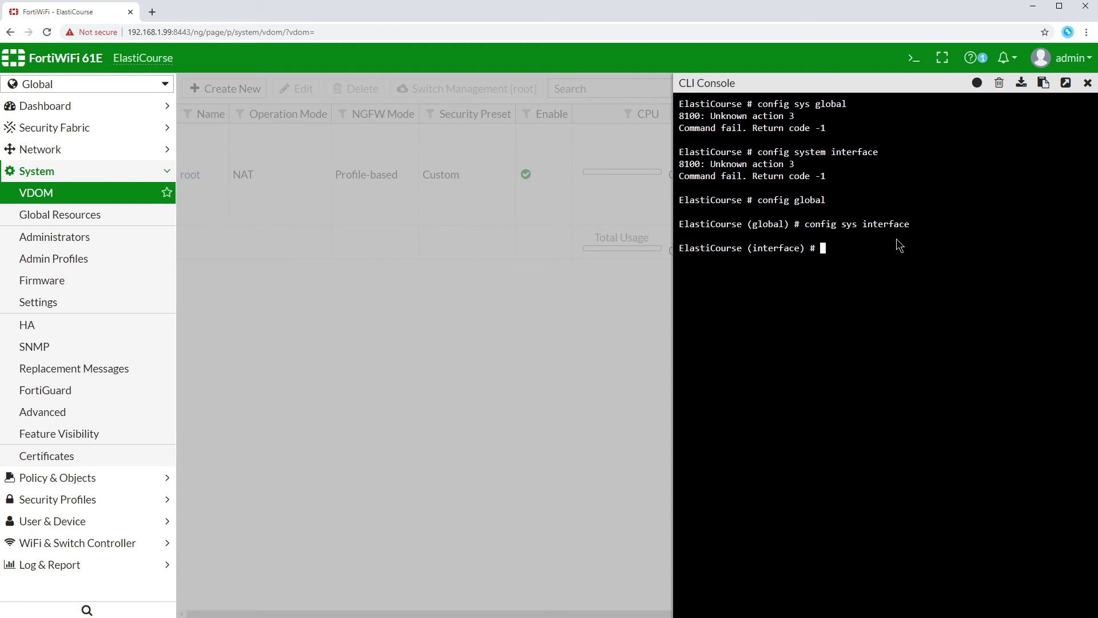
text(end)
key(Return)
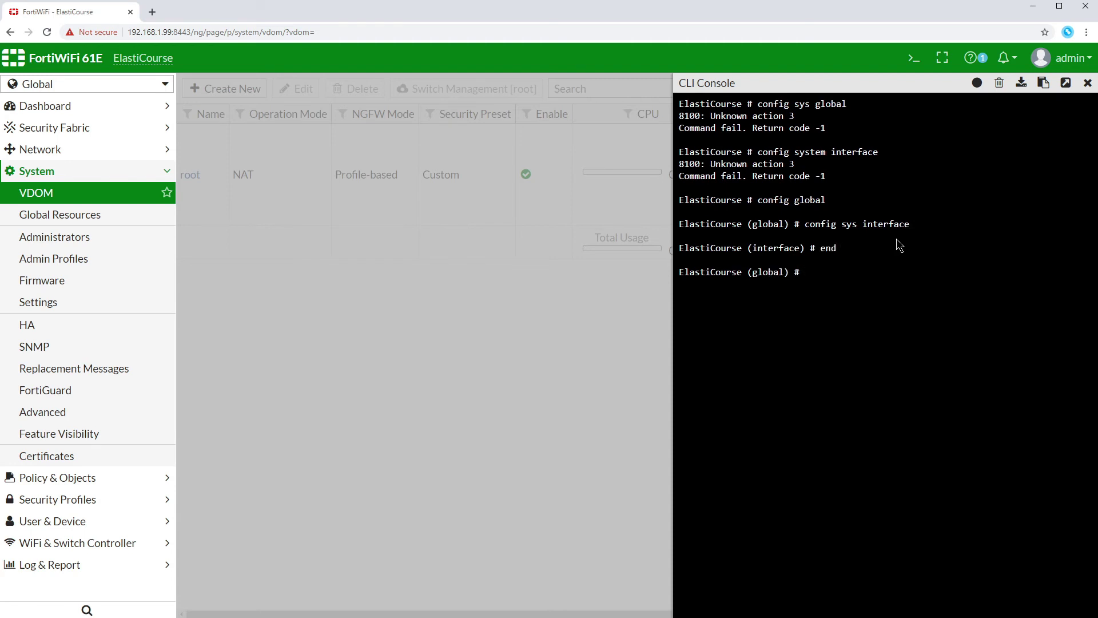
text(end)
key(Return)
Step: Show the root VDOM's firewall policies (6 and 2) via config vdom, then quit
text(config vdom)
key(Return)
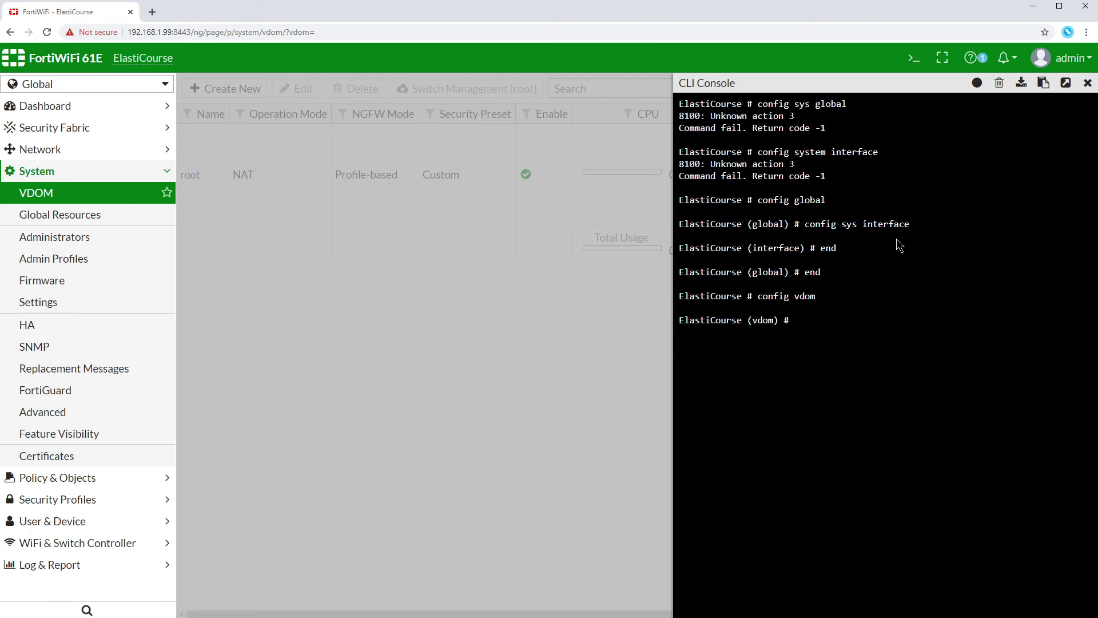
text(edit root)
key(Return)
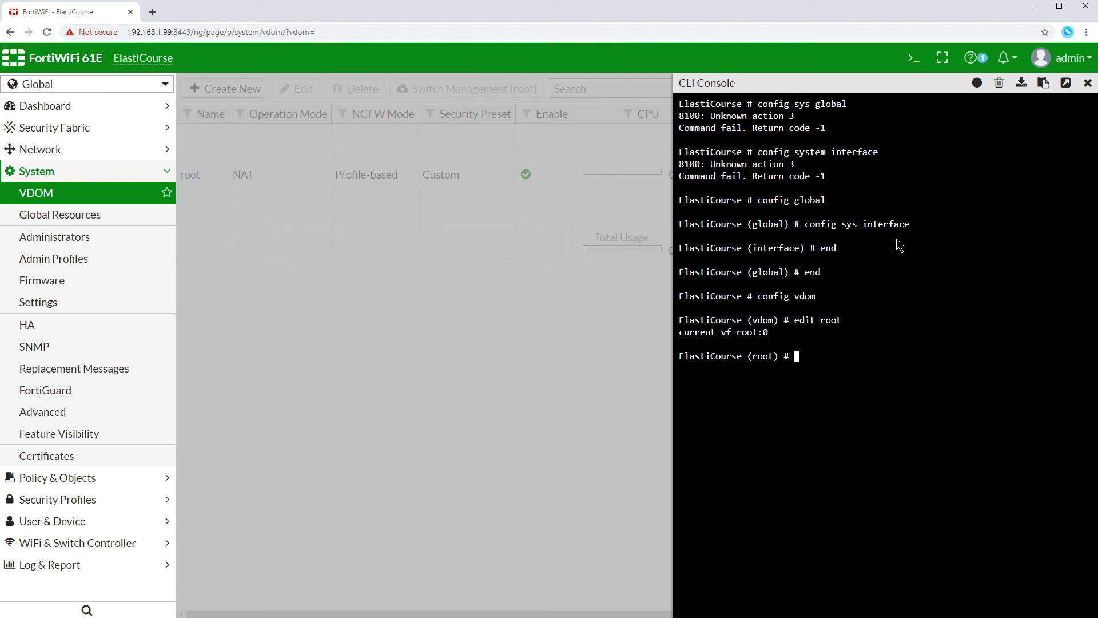
text(config firewall policy)
key(Return)
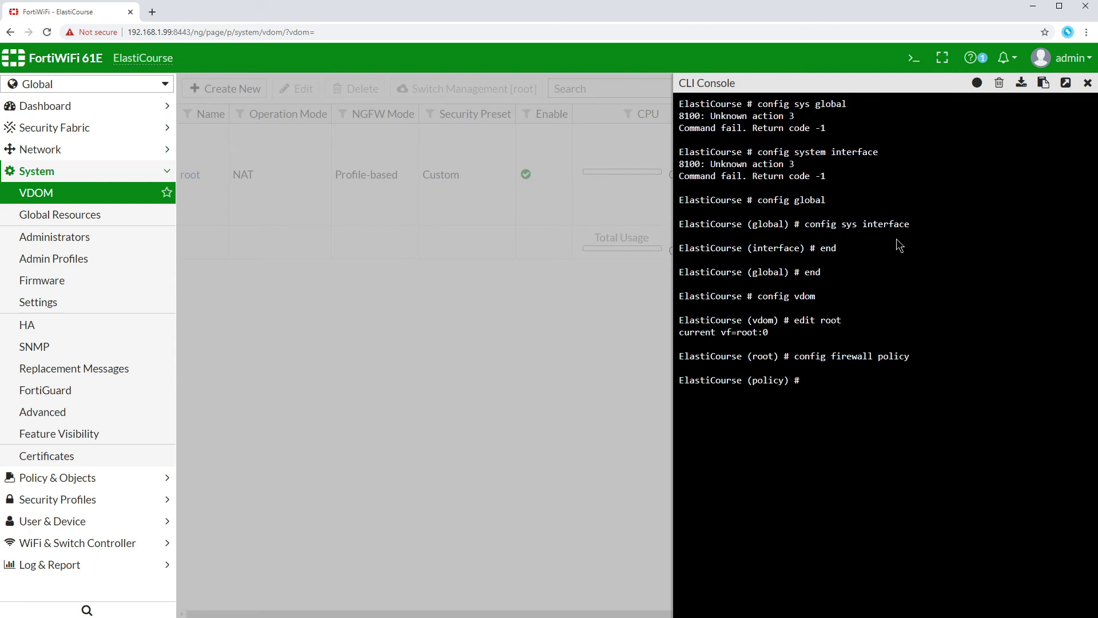
text(sh)
key(Return)
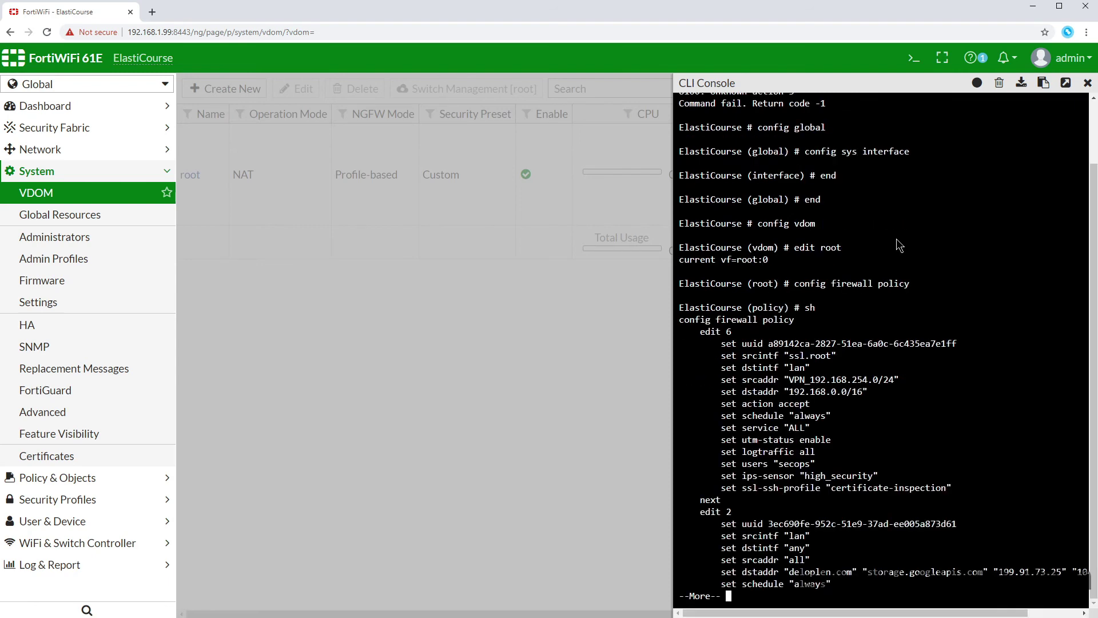
text(qen)
key(Return)
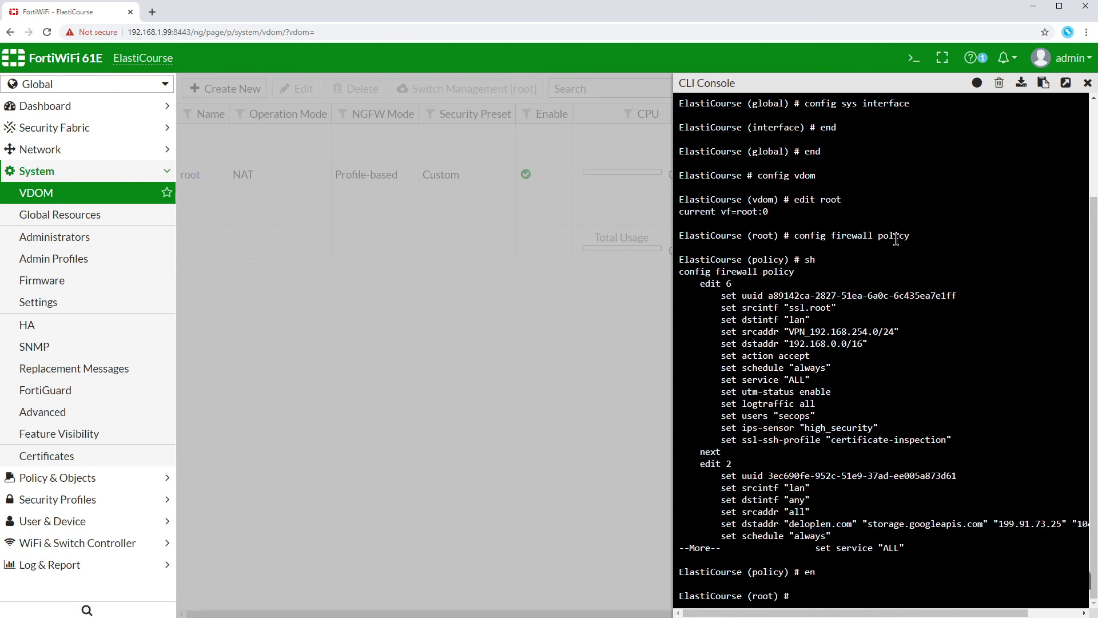
Step: Leave root and create the New_VDOM virtual domain with edit New_VDOM
text(next)
key(Return)
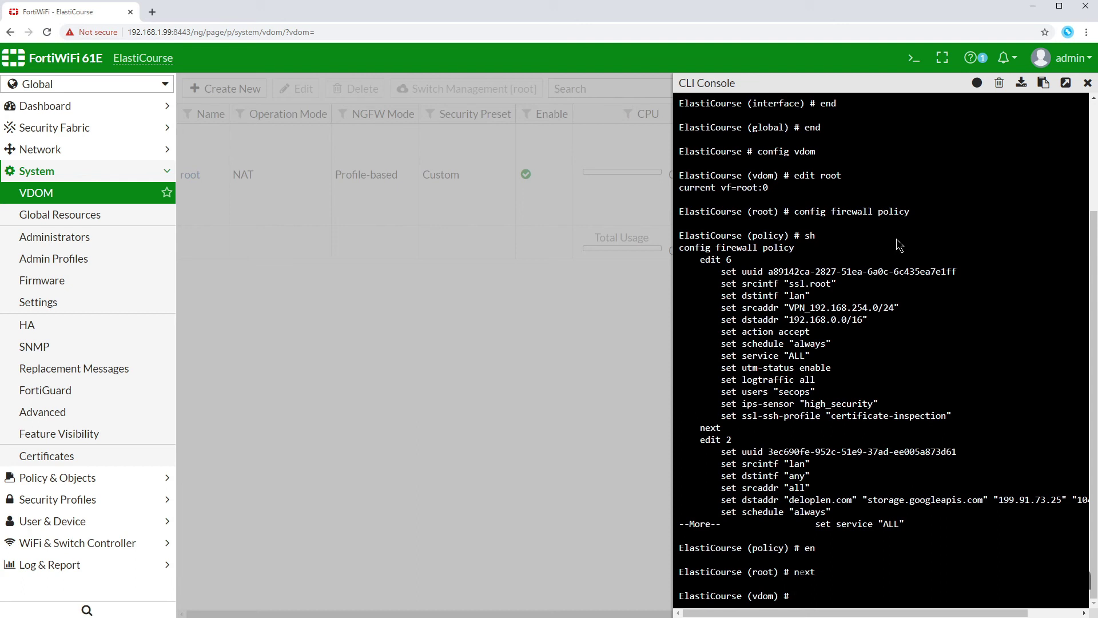
text(edit New_VDOM)
key(Return)
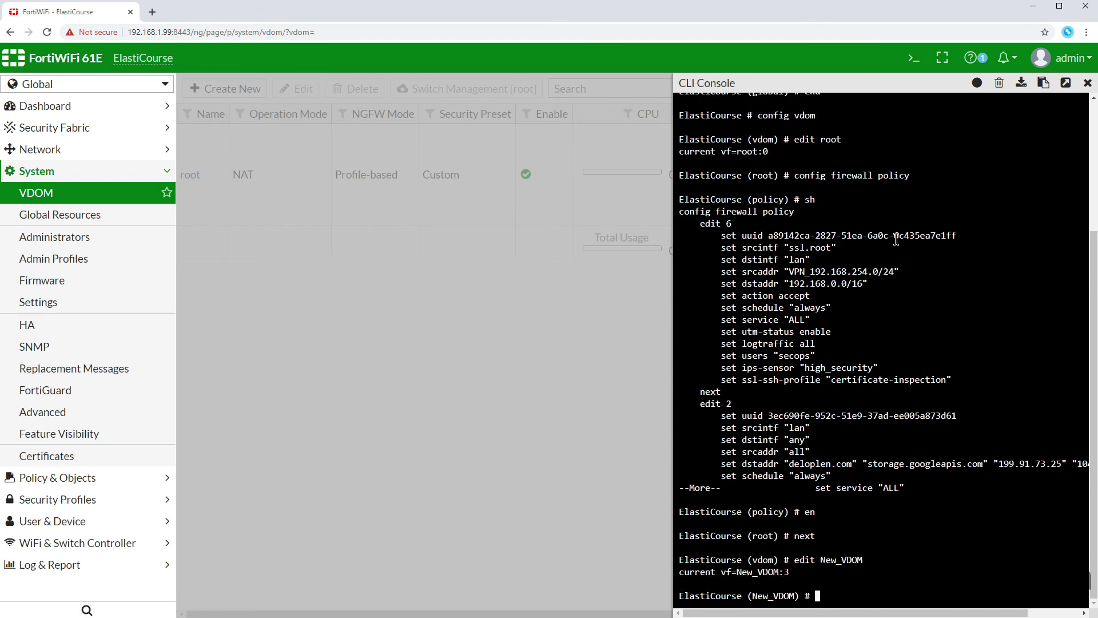
Step: Set the dmz interface's vdom to New_VDOM and save it
text(config system interface)
key(Return)
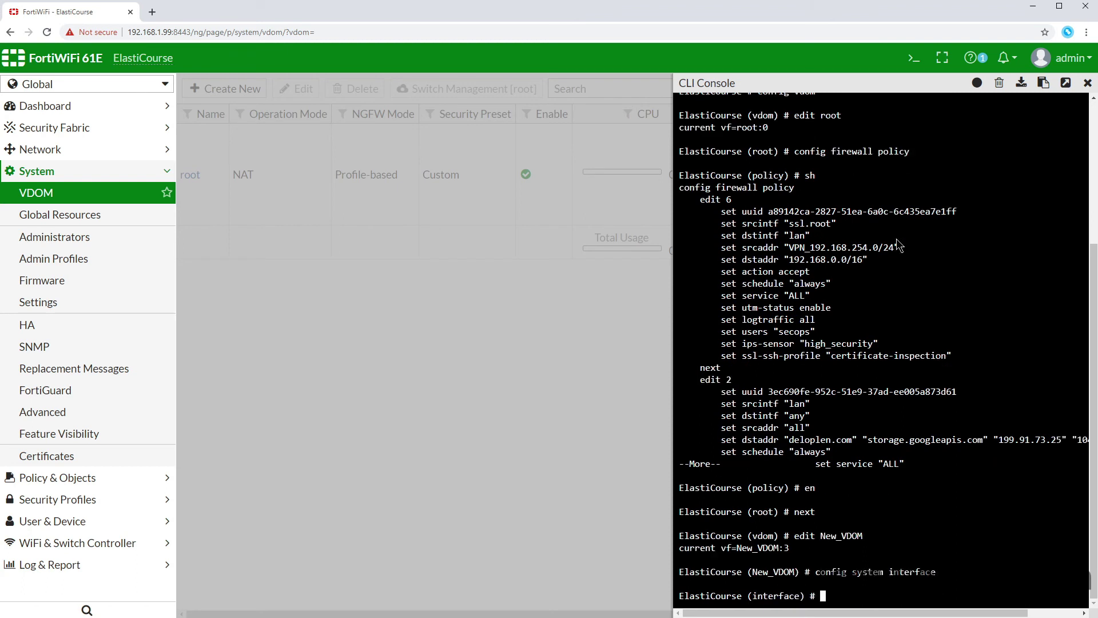
text(edit dmz)
key(Return)
text(sh)
key(Return)
text(set vdom New_VDOM)
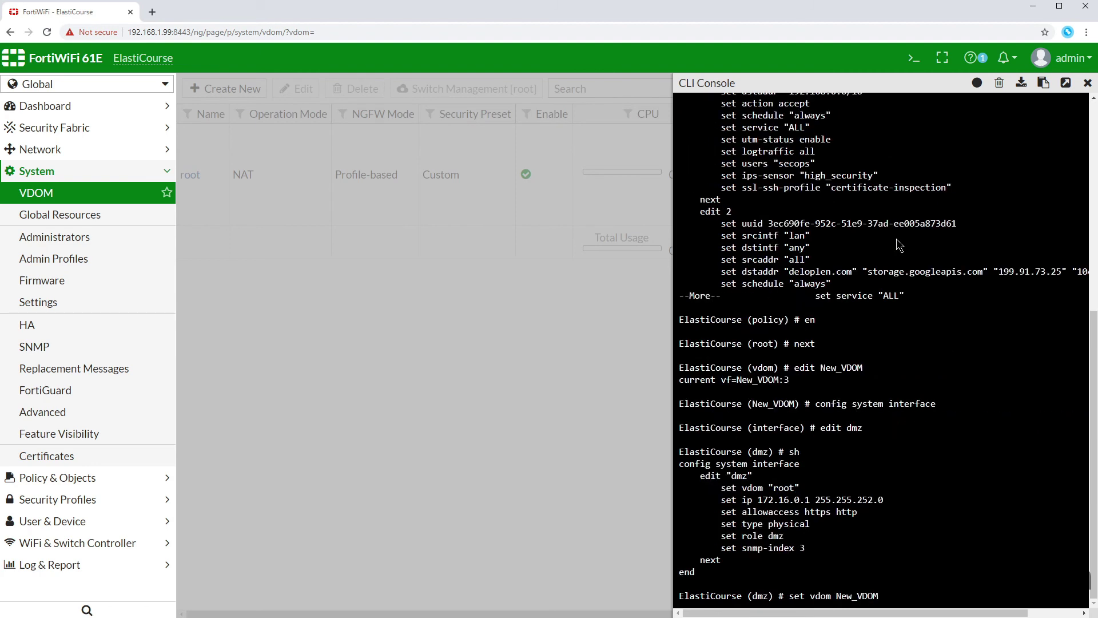
key(Return)
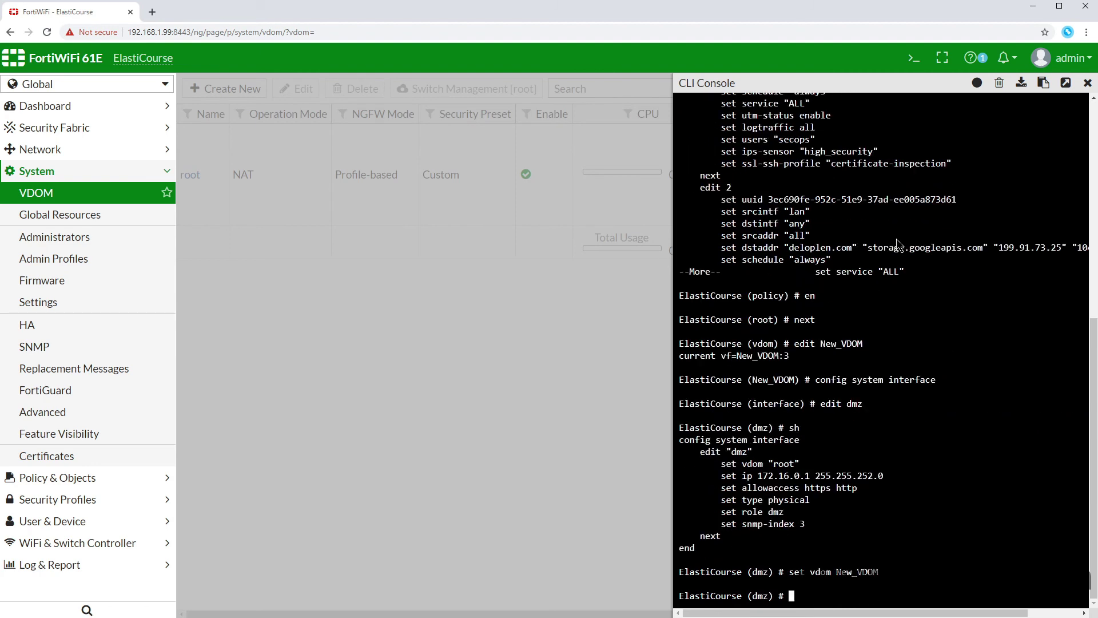
text(ne)
key(Return)
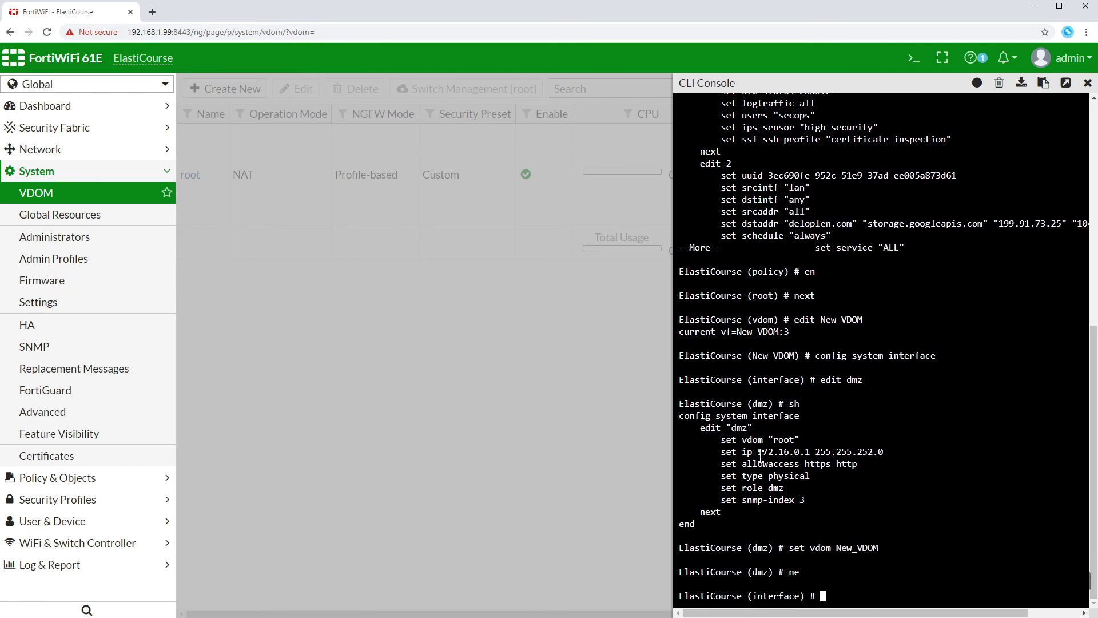
Step: Refresh the VDOM list to show New_VDOM alongside root, with the CLI console reopened
click(1088, 83)
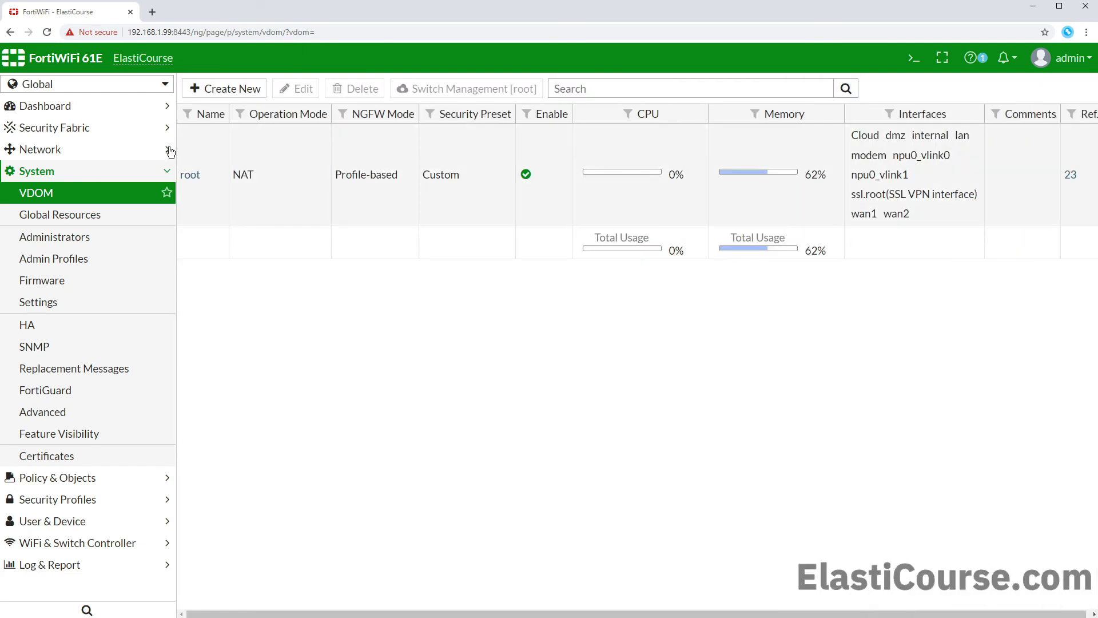
click(79, 205)
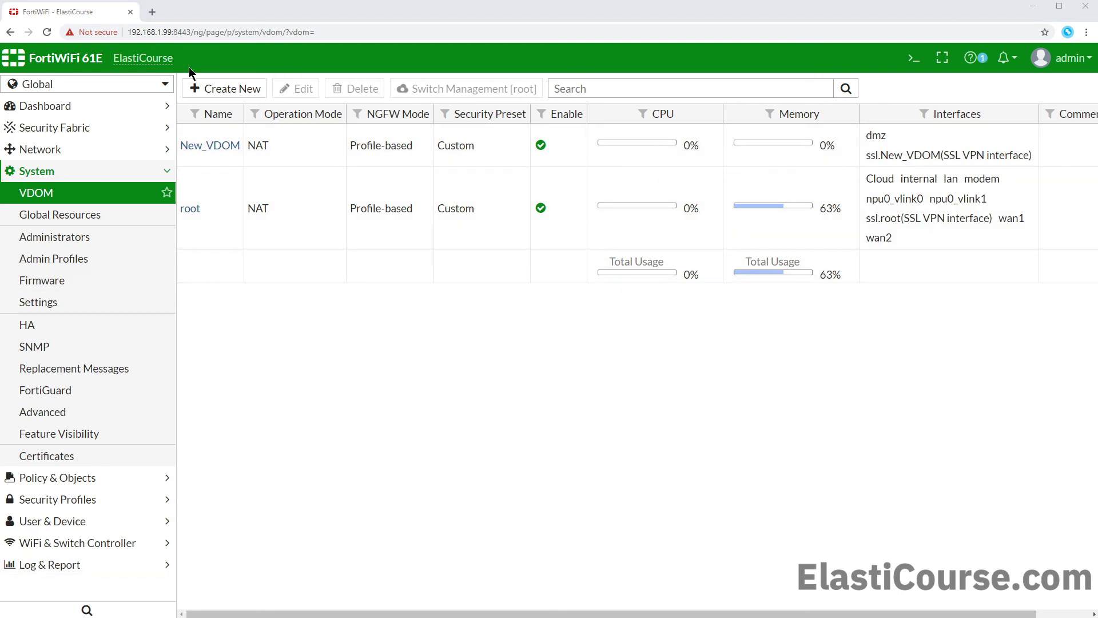
click(914, 60)
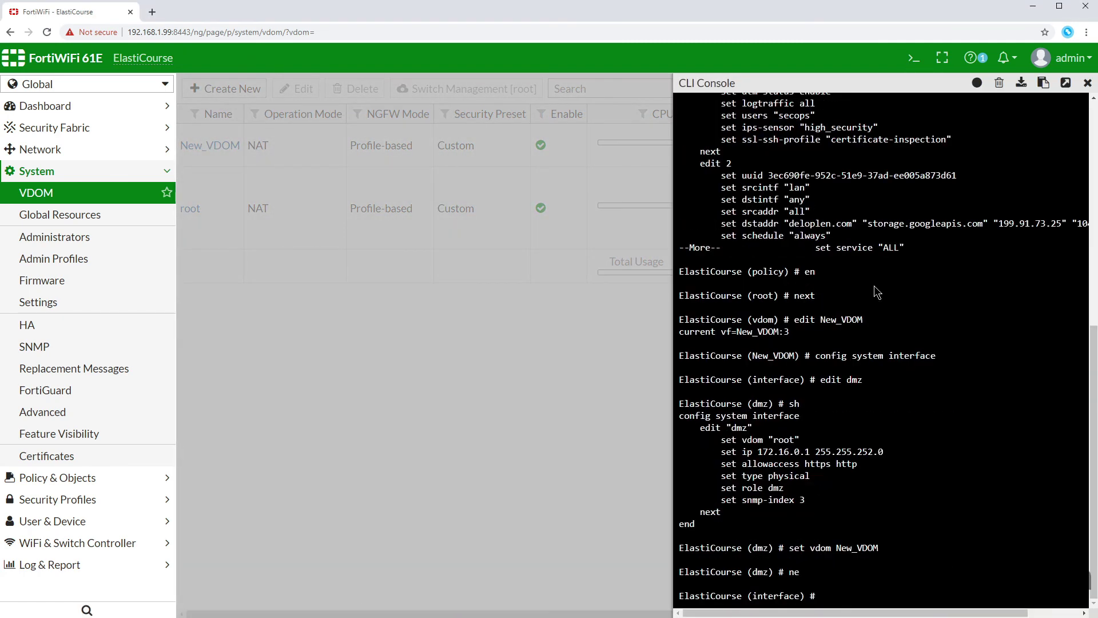
Step: Move the dmz interface back to the root VDOM and leave interface settings
text(edit dmz)
key(Return)
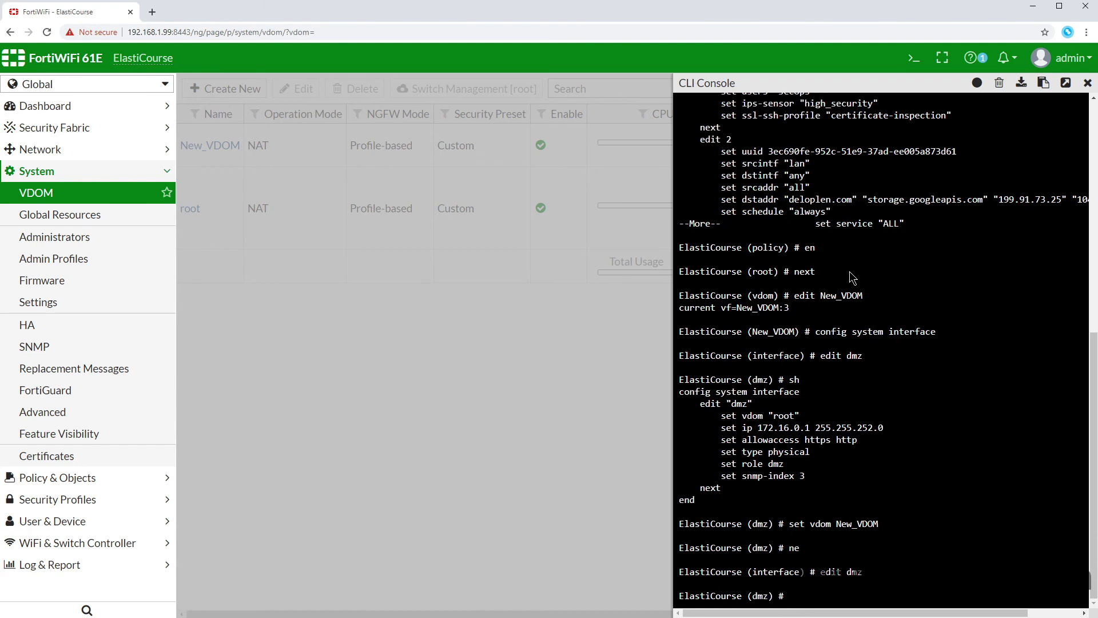
text(vdom root)
key(Return)
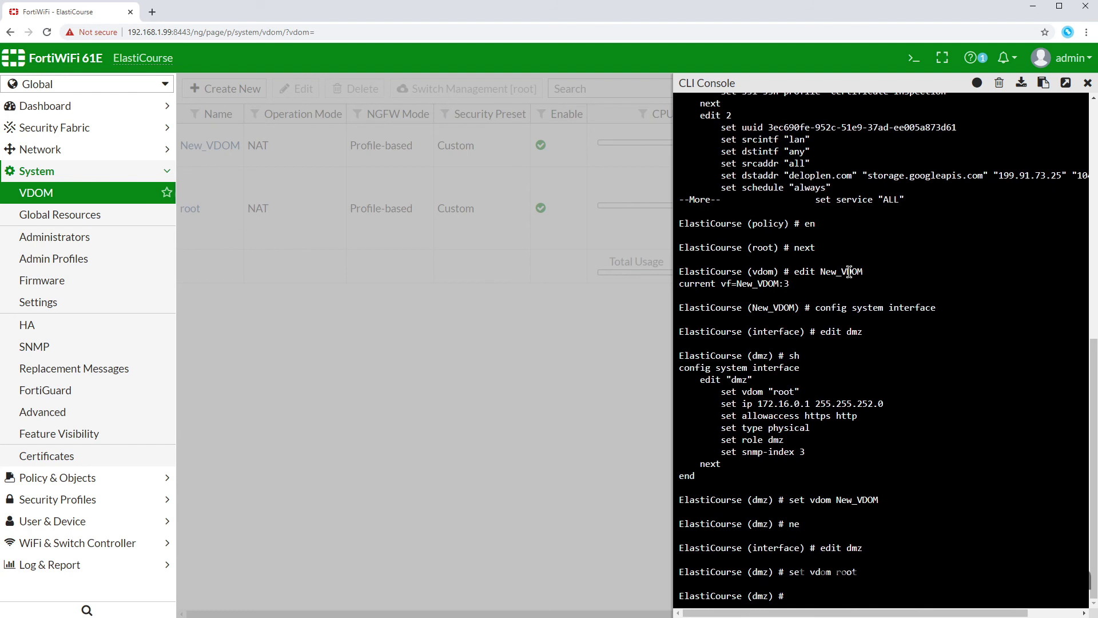
text(ne)
key(Return)
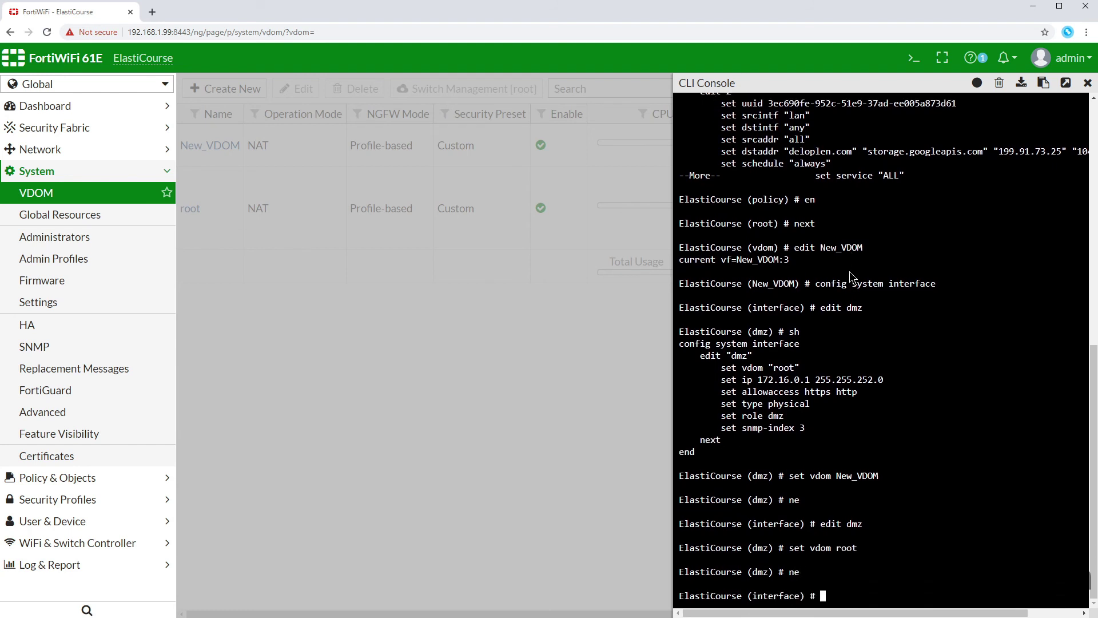
text(end)
key(Return)
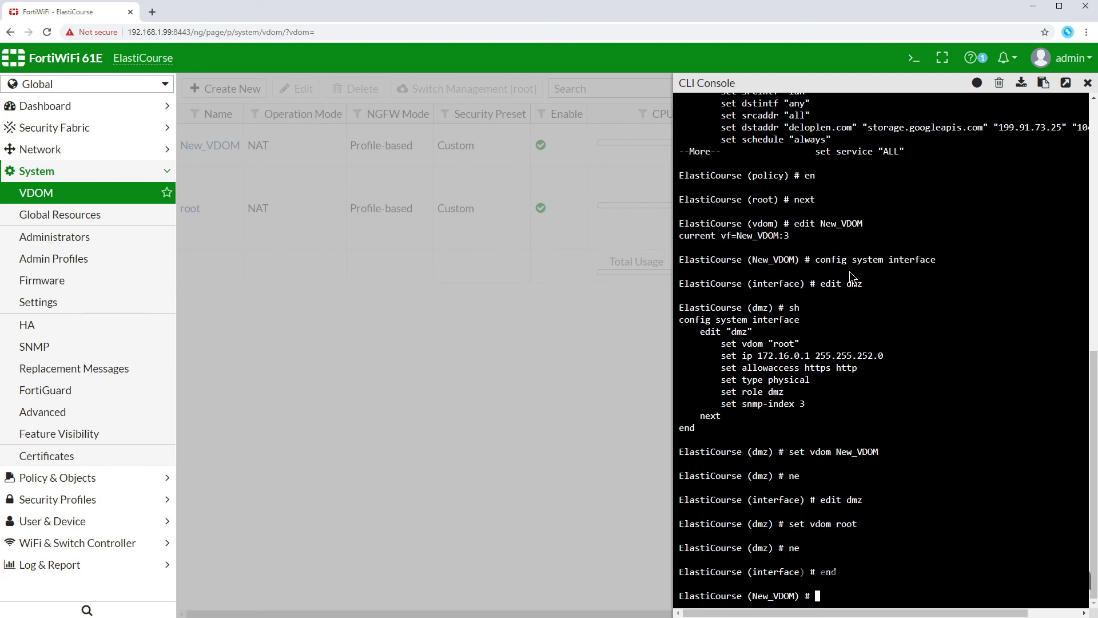
Step: Delete New_VDOM with delete New_VDOM and refresh the VDOM list showing only root
text(ne)
key(Return)
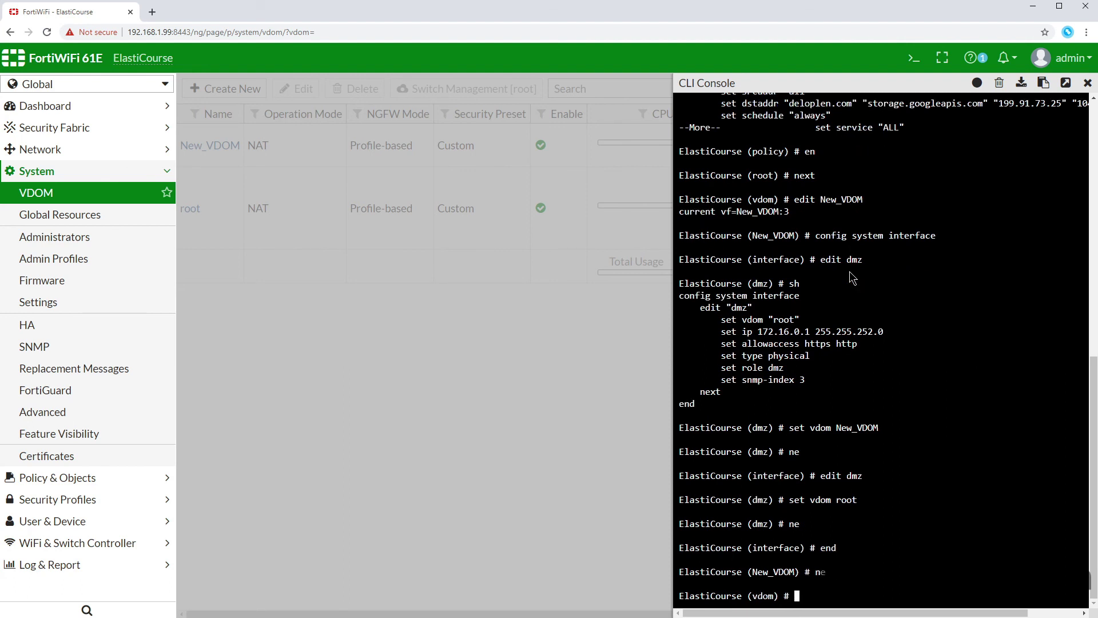
text(delete New_VDOM)
key(Return)
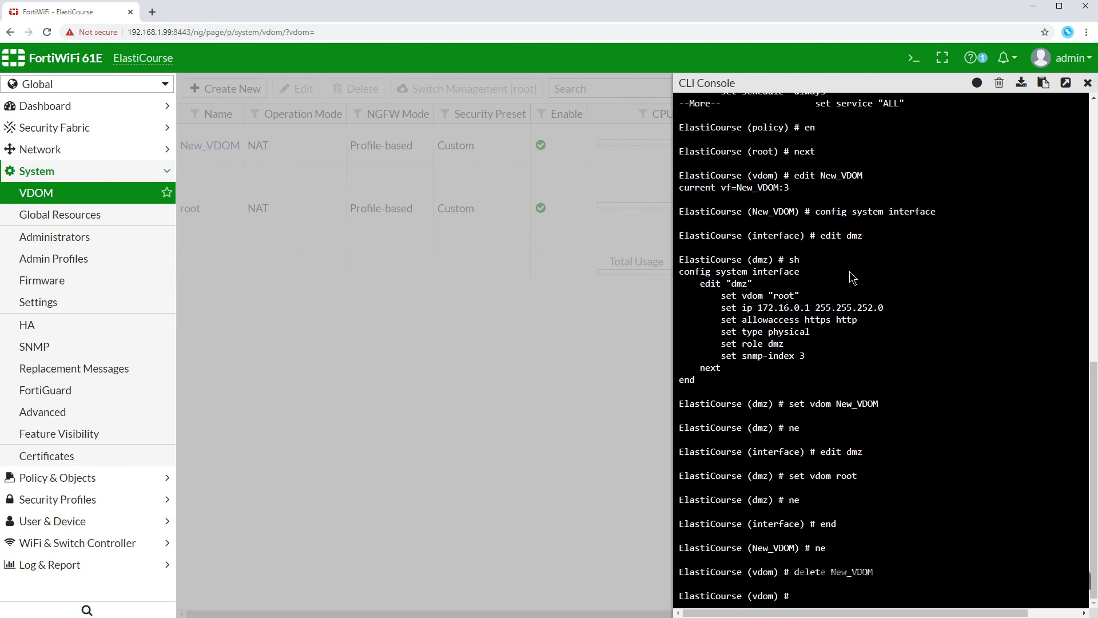
click(1087, 83)
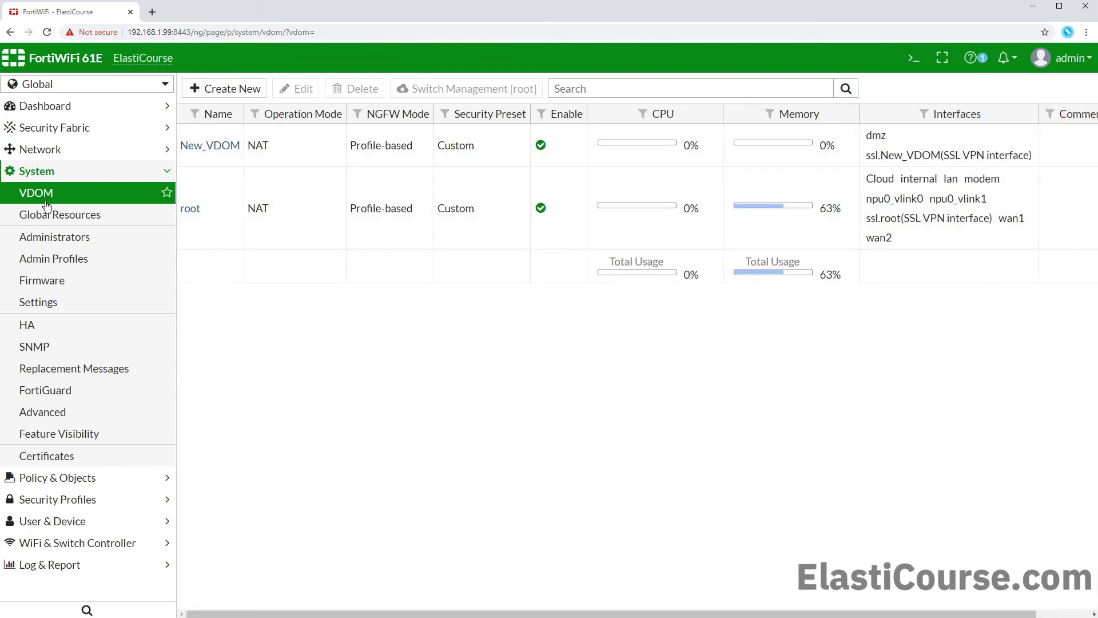
click(47, 205)
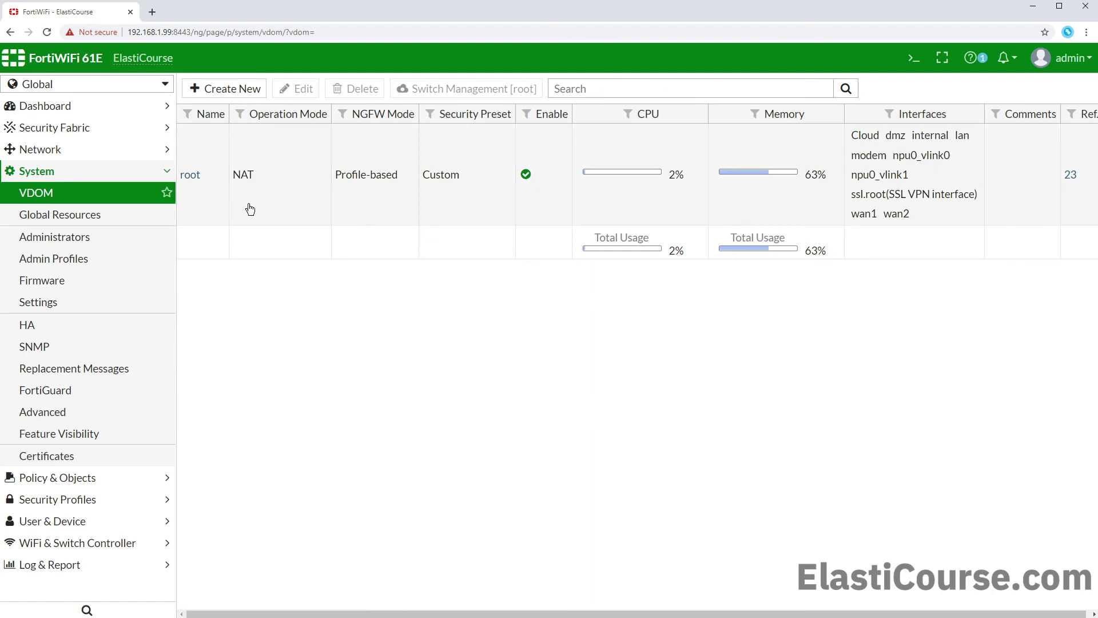
Step: In the CLI console, leave the VDOM context and enter config global, then config system global
click(913, 58)
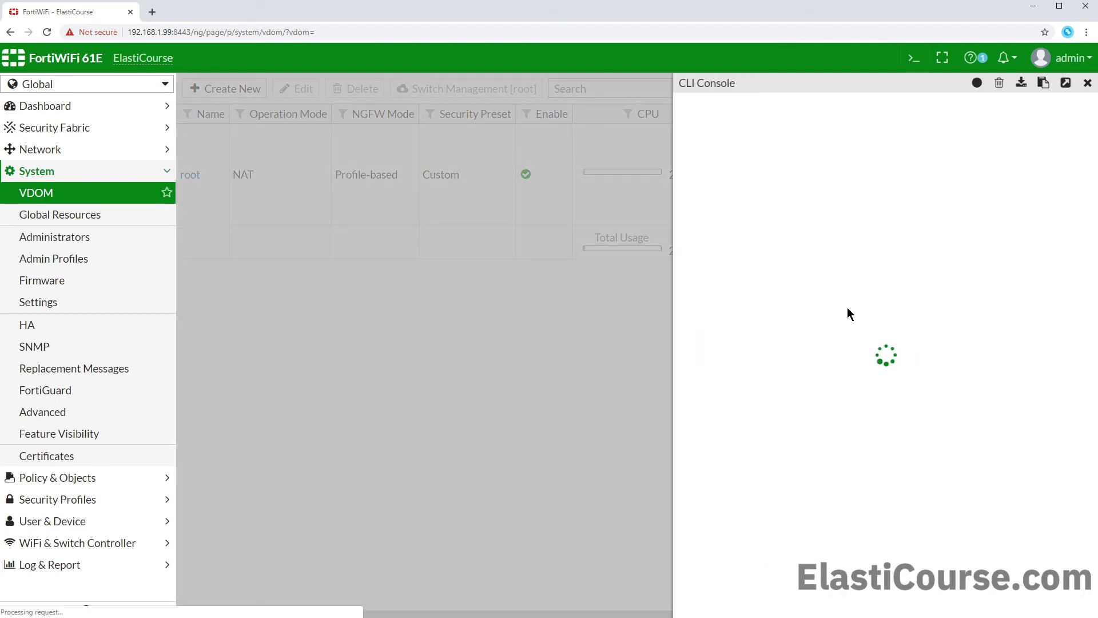
text(en)
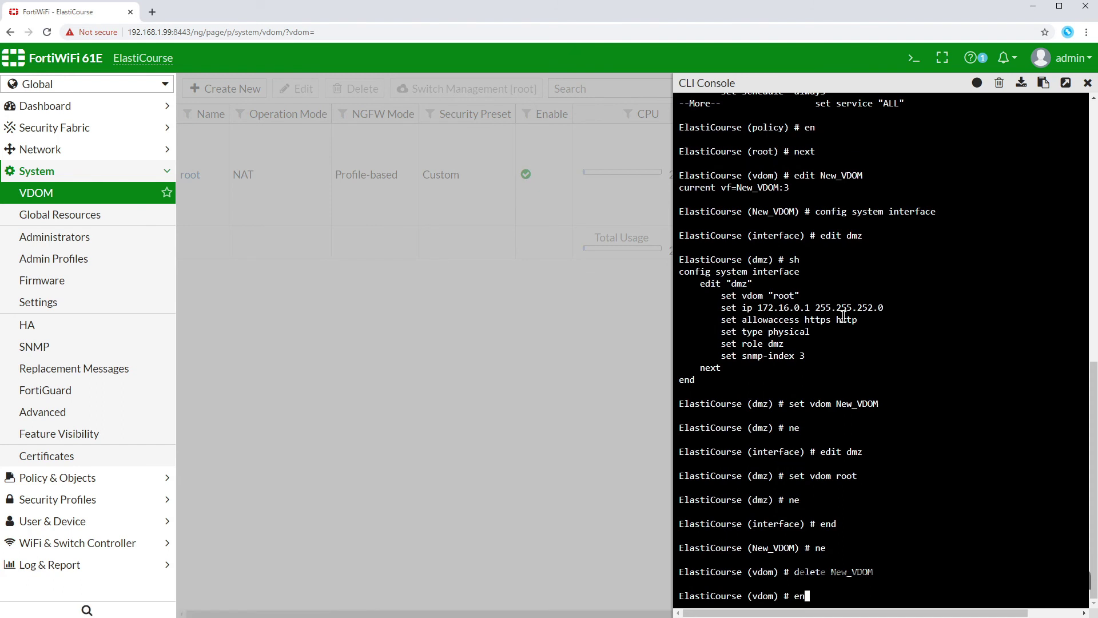
text(d)
key(Return)
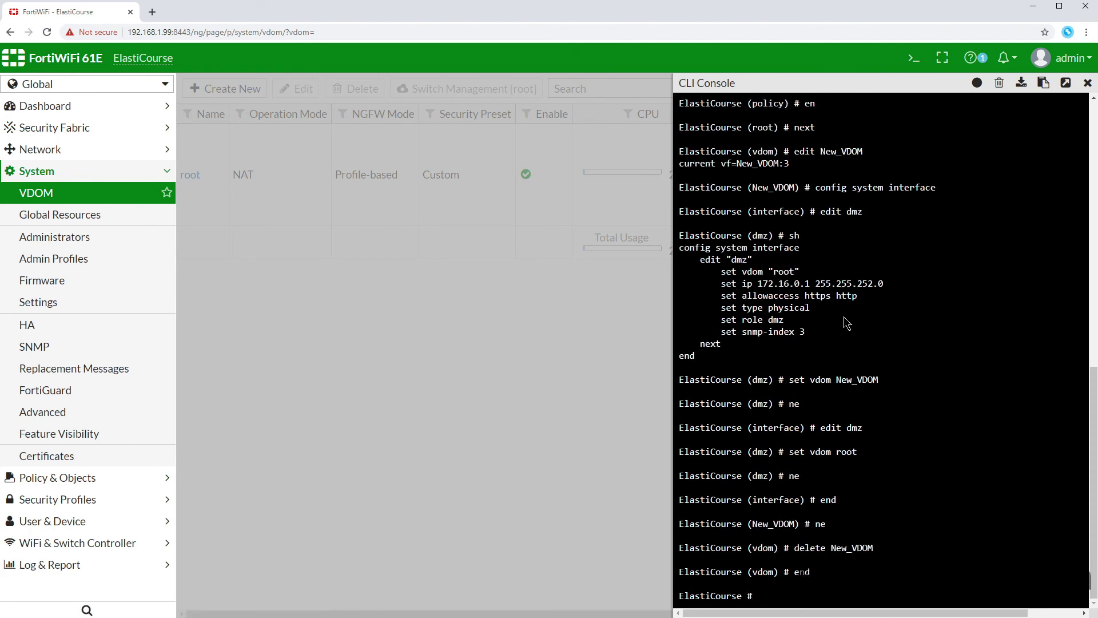
text(config global)
key(Return)
text(con)
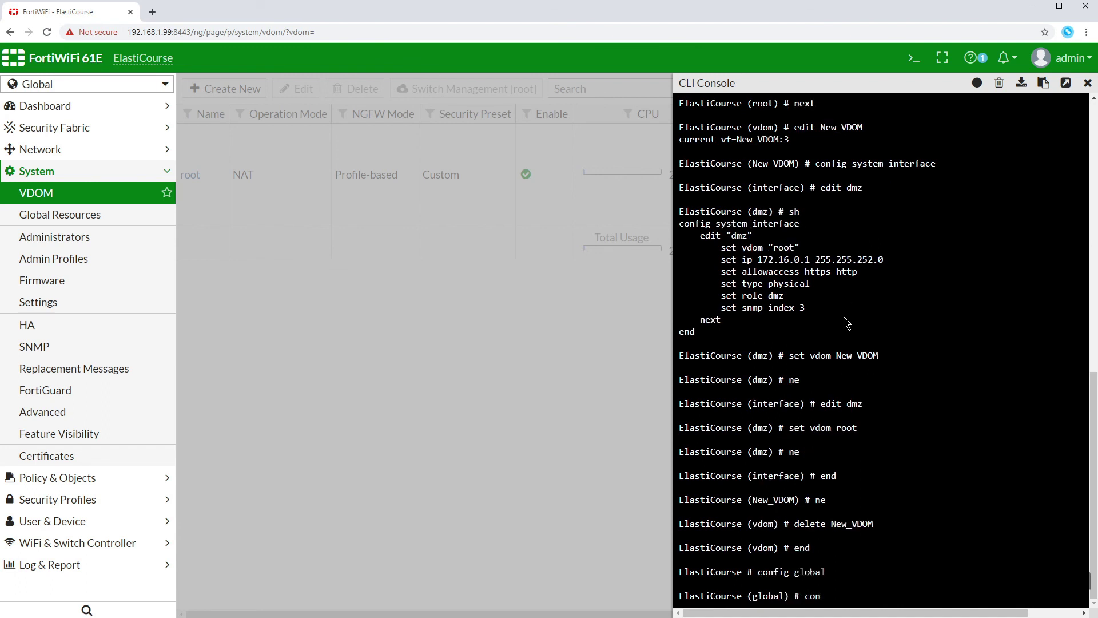
text(fu)
key(BackSpace)
text(ig system global)
key(Return)
Step: Set vdom-mode to no-vdom, commit with end, and confirm the logout with y
text(set vdom-mode )
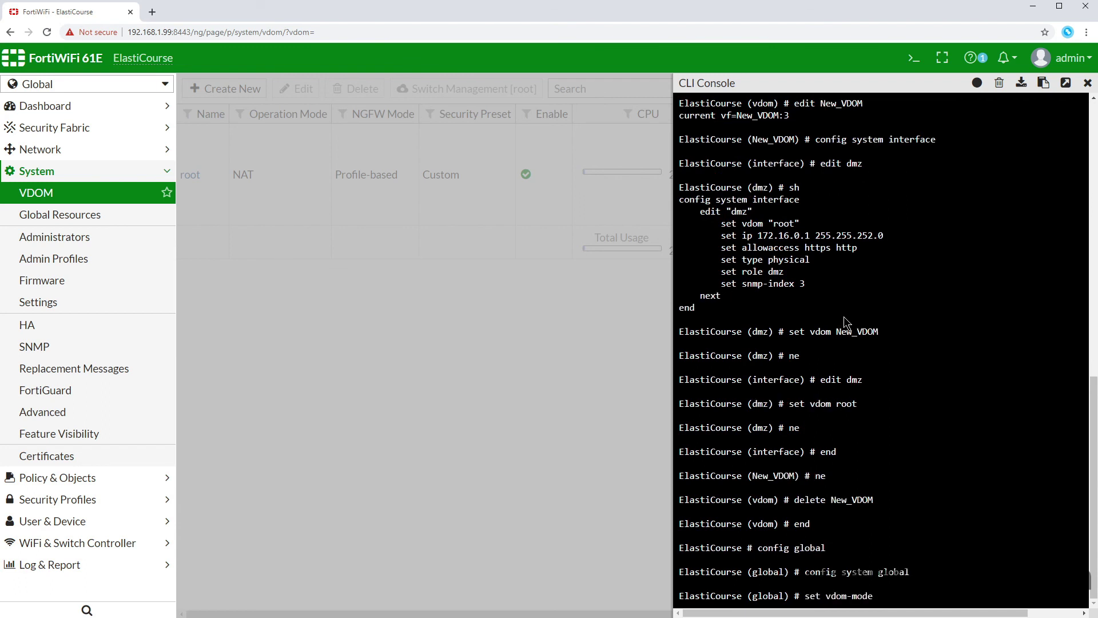
text(no-vdom)
key(Return)
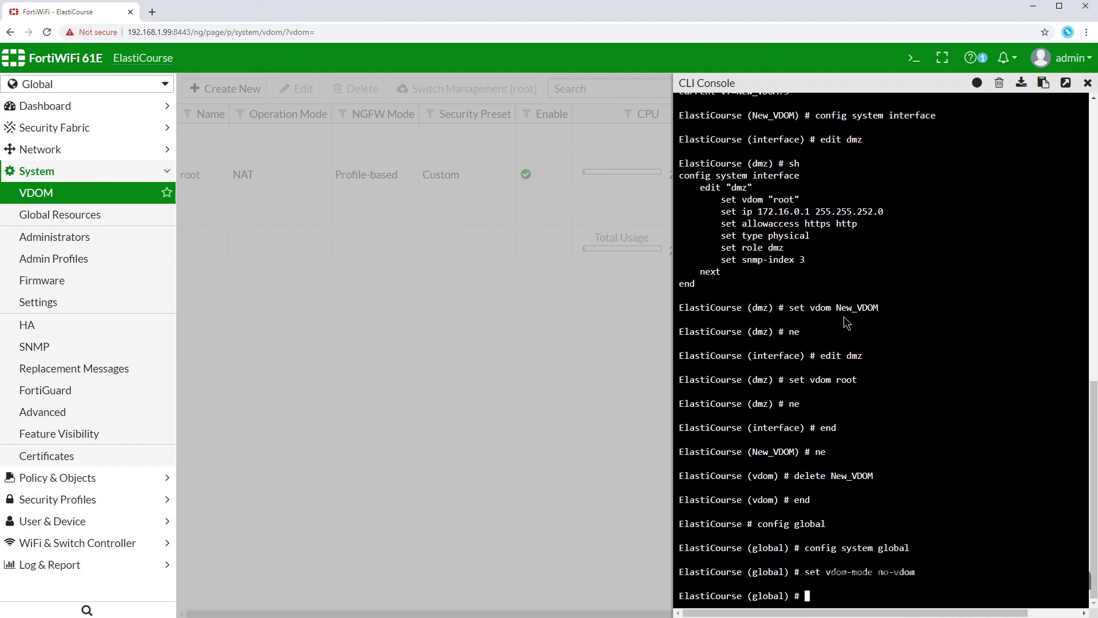
text(end)
key(Return)
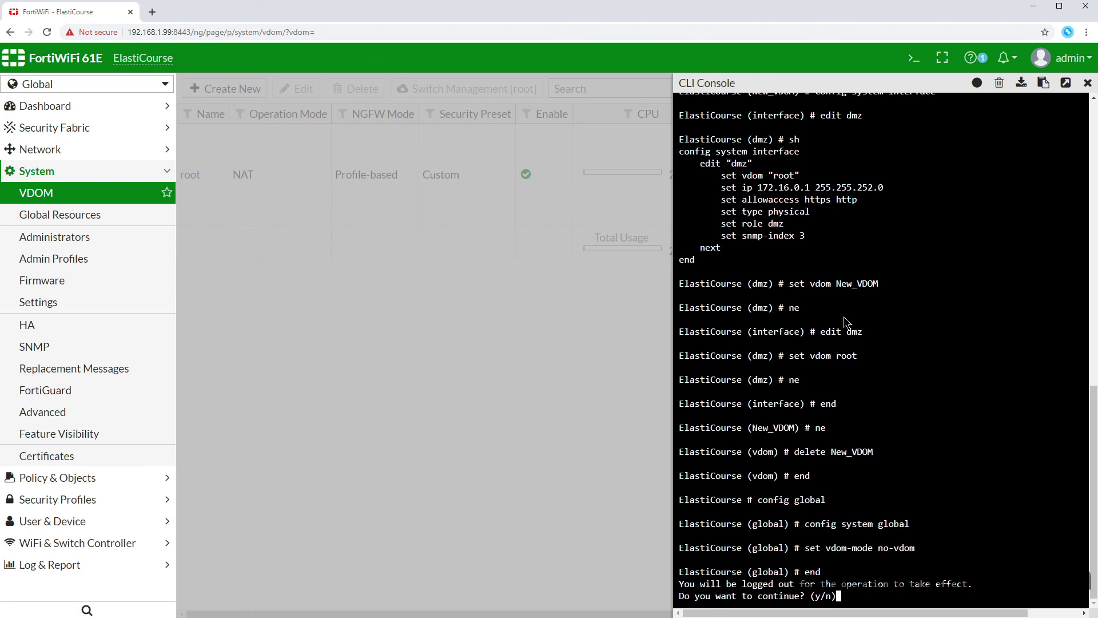
text(y)
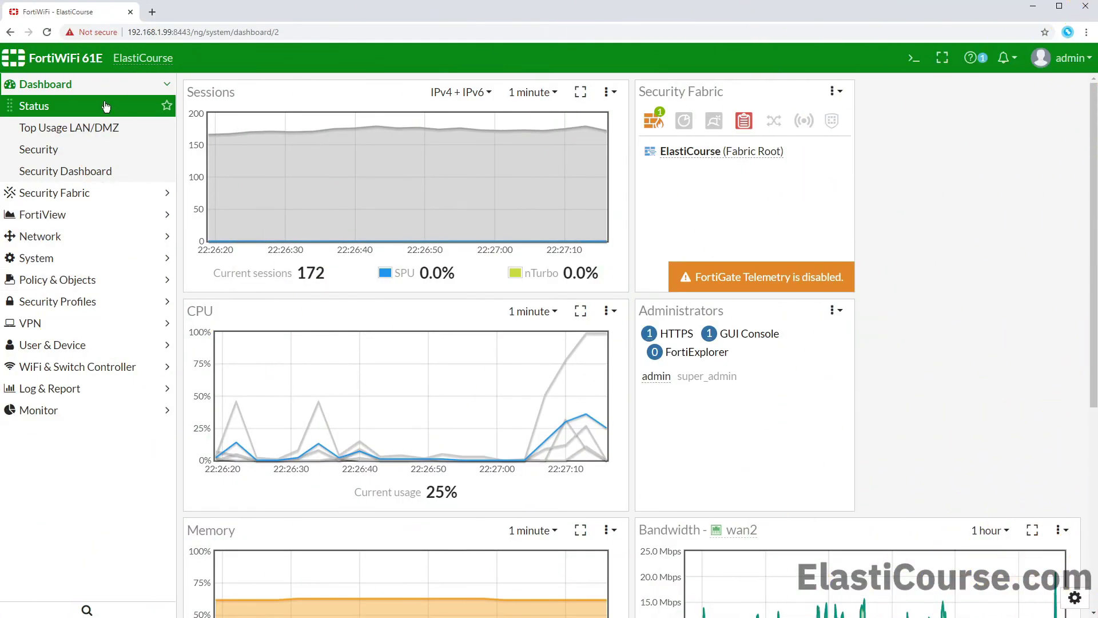
Step: Open Policy & Objects > IPv4 Policy and expand the Local-Policies (6) group
click(71, 279)
click(94, 211)
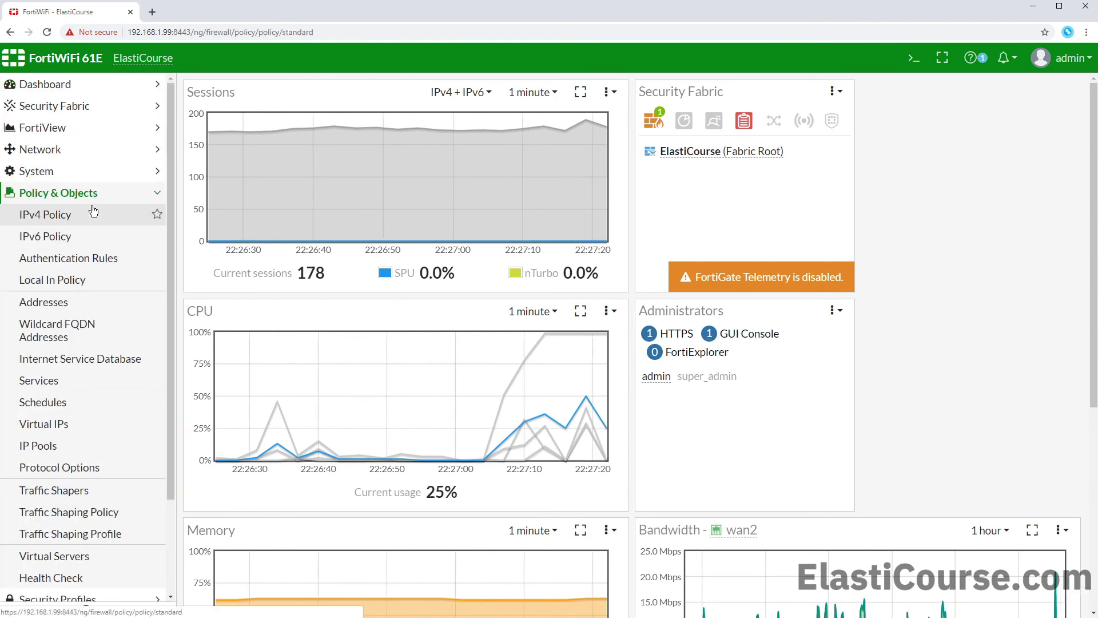
click(188, 140)
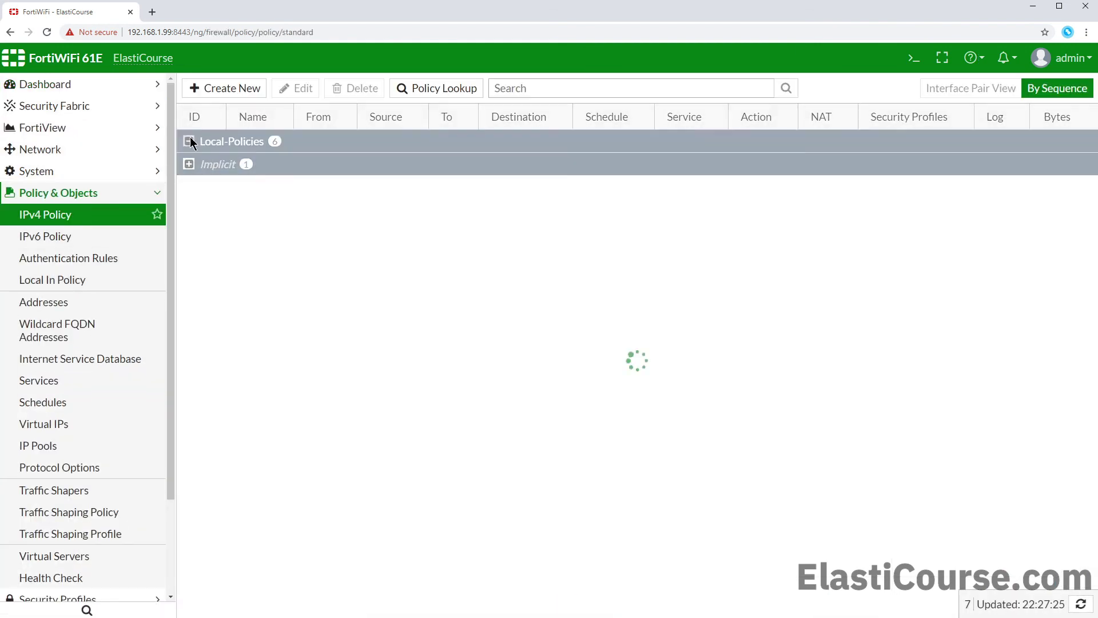